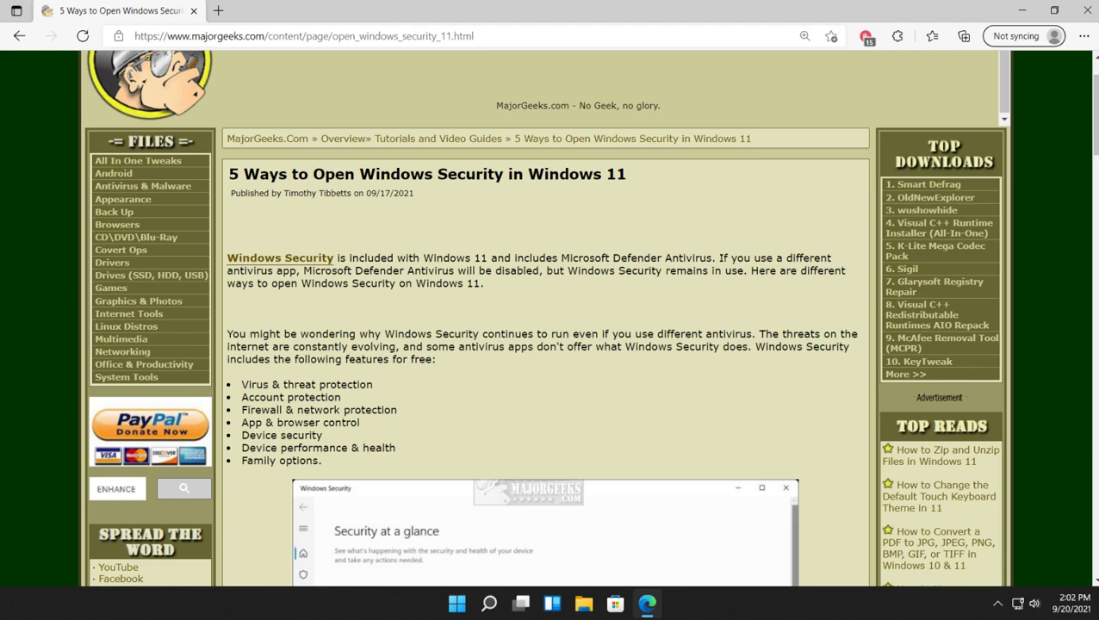
Skim the feature list, briefly highlighting the Account protection to Family options bullets, then reach the Taskbar section
{"action": "scroll", "coordinate": [303, 327], "scroll_direction": "down", "scroll_amount": 2}
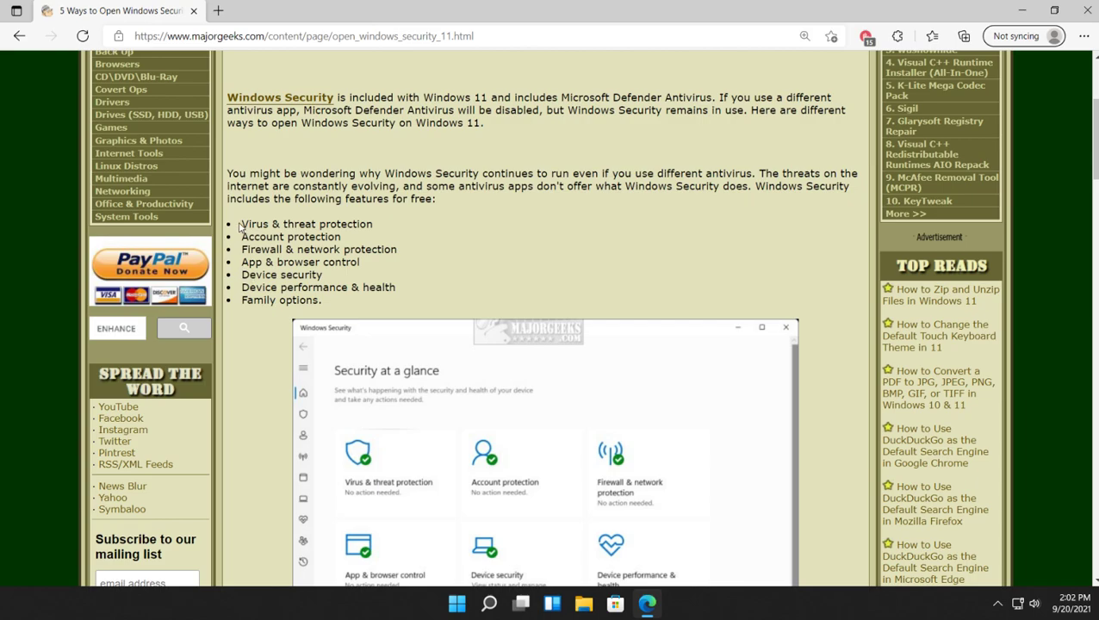
{"action": "left_click_drag", "start_coordinate": [244, 236], "coordinate": [344, 309]}
{"action": "left_click", "coordinate": [344, 308]}
{"action": "left_click_drag", "start_coordinate": [244, 248], "coordinate": [303, 250]}
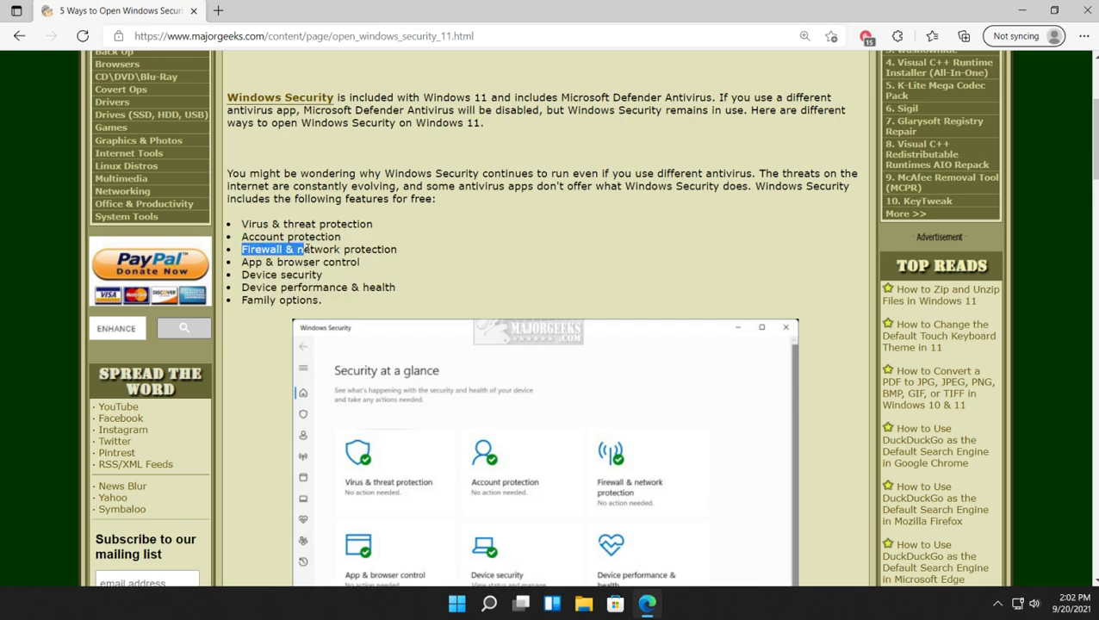
{"action": "left_click", "coordinate": [303, 249]}
{"action": "scroll", "coordinate": [373, 286], "scroll_direction": "down", "scroll_amount": 3}
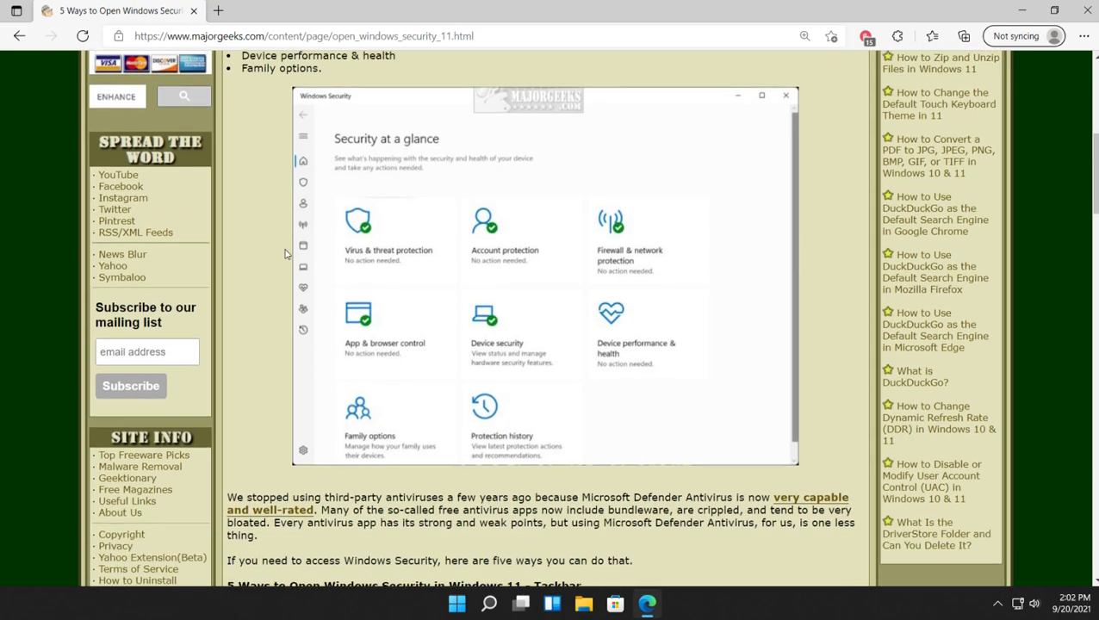
{"action": "scroll", "coordinate": [491, 424], "scroll_direction": "down", "scroll_amount": 2}
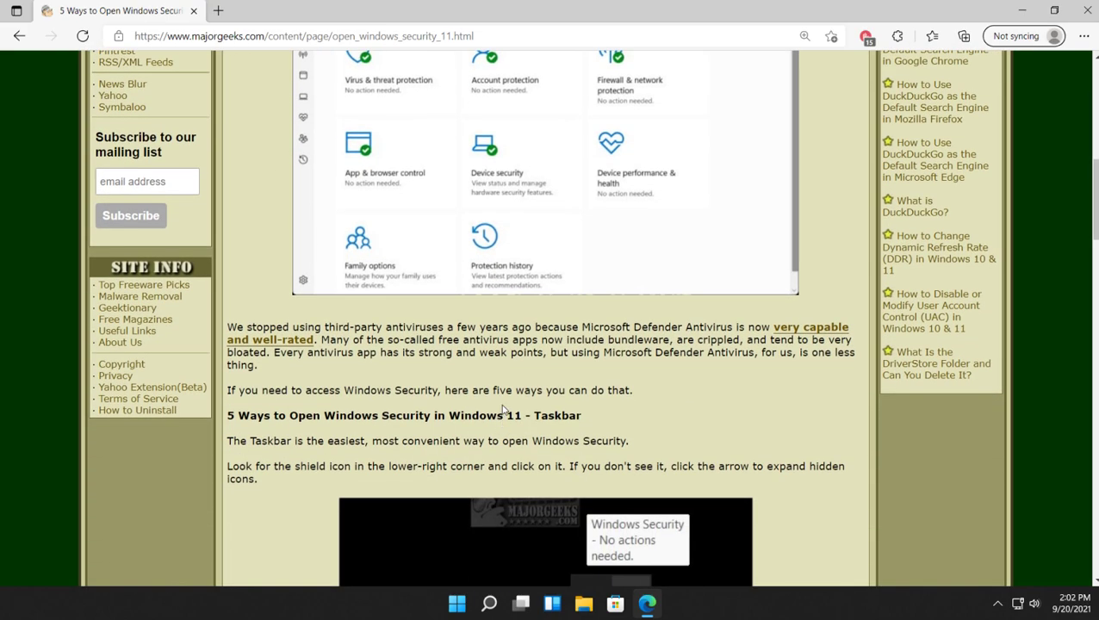
{"action": "scroll", "coordinate": [499, 374], "scroll_direction": "down", "scroll_amount": 3}
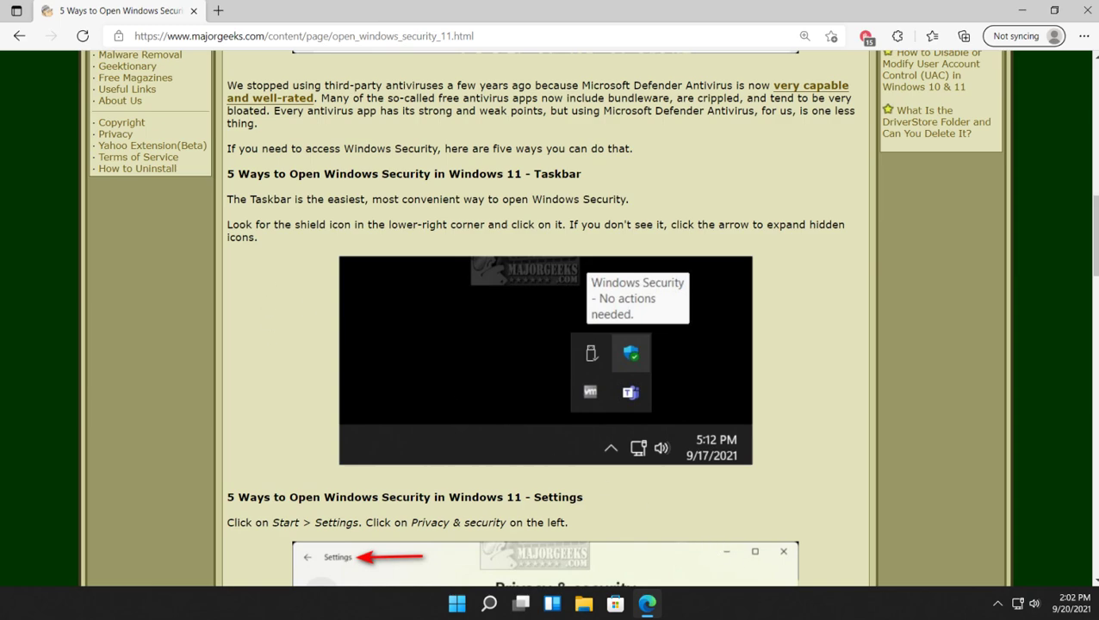
Open Windows Security from the hidden tray icons, scroll its home page, and close it
{"action": "left_click", "coordinate": [997, 603]}
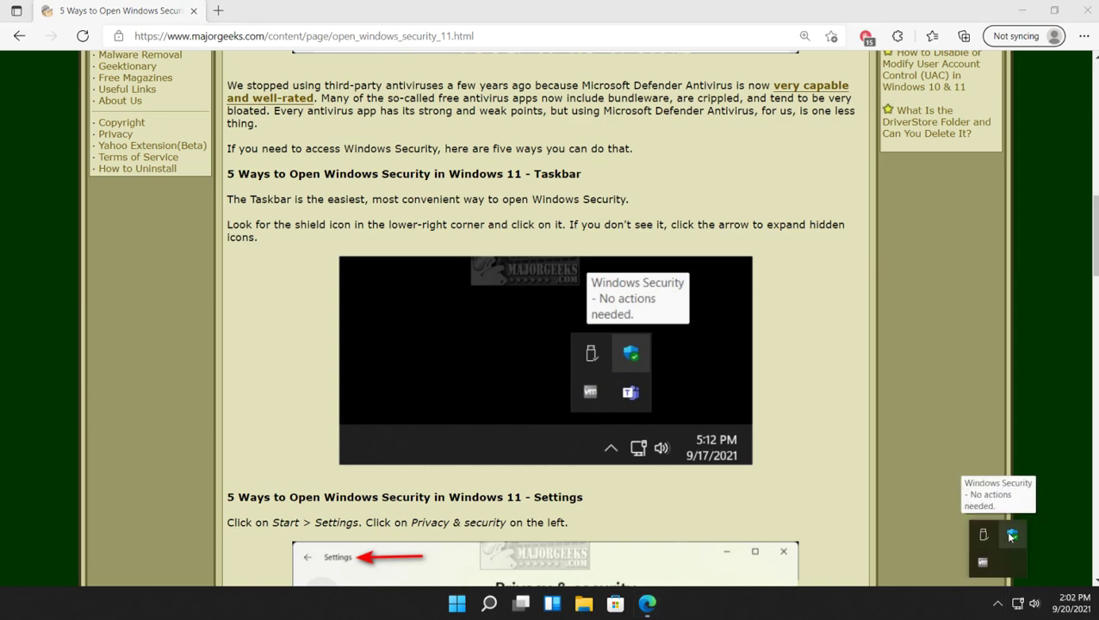
{"action": "left_click", "coordinate": [1012, 536]}
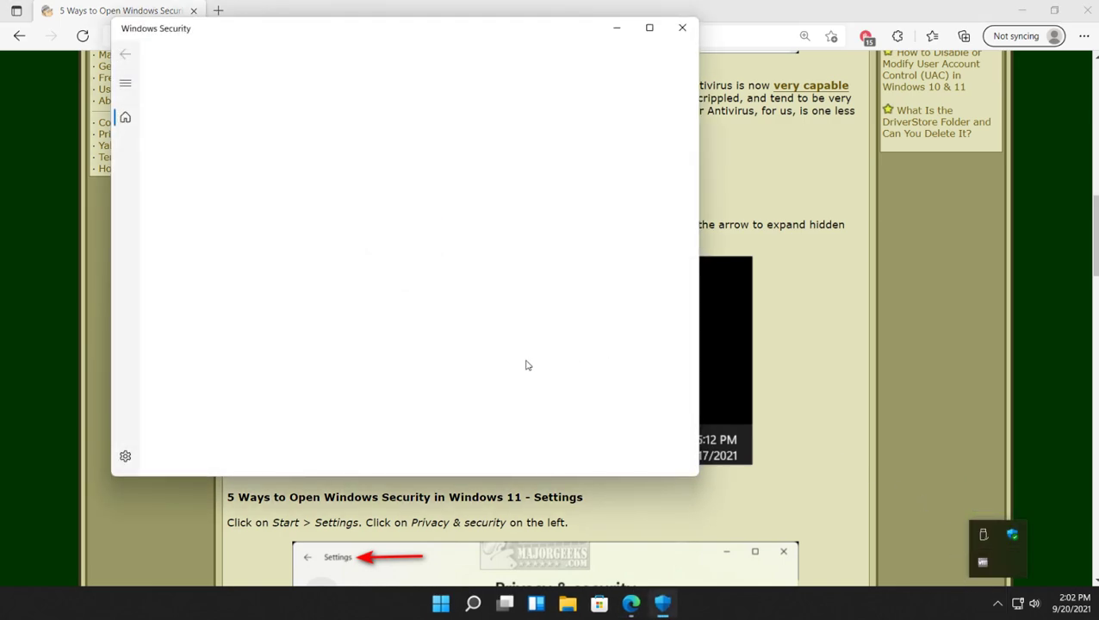
{"action": "scroll", "coordinate": [280, 233], "scroll_direction": "down", "scroll_amount": 2}
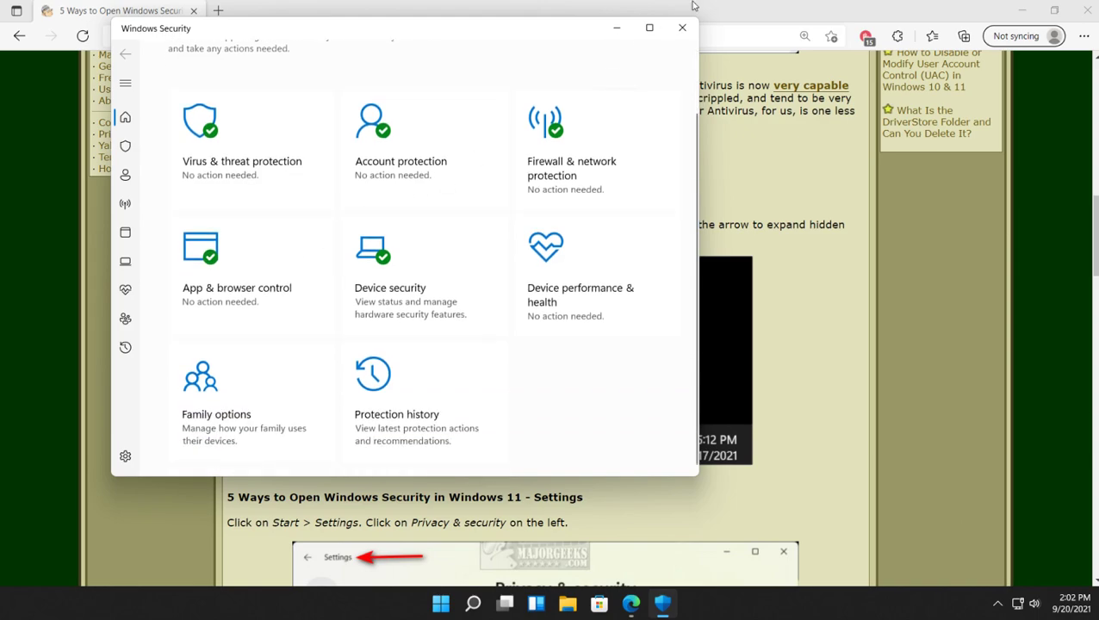
{"action": "left_click", "coordinate": [682, 28]}
{"action": "scroll", "coordinate": [250, 323], "scroll_direction": "down", "scroll_amount": 4}
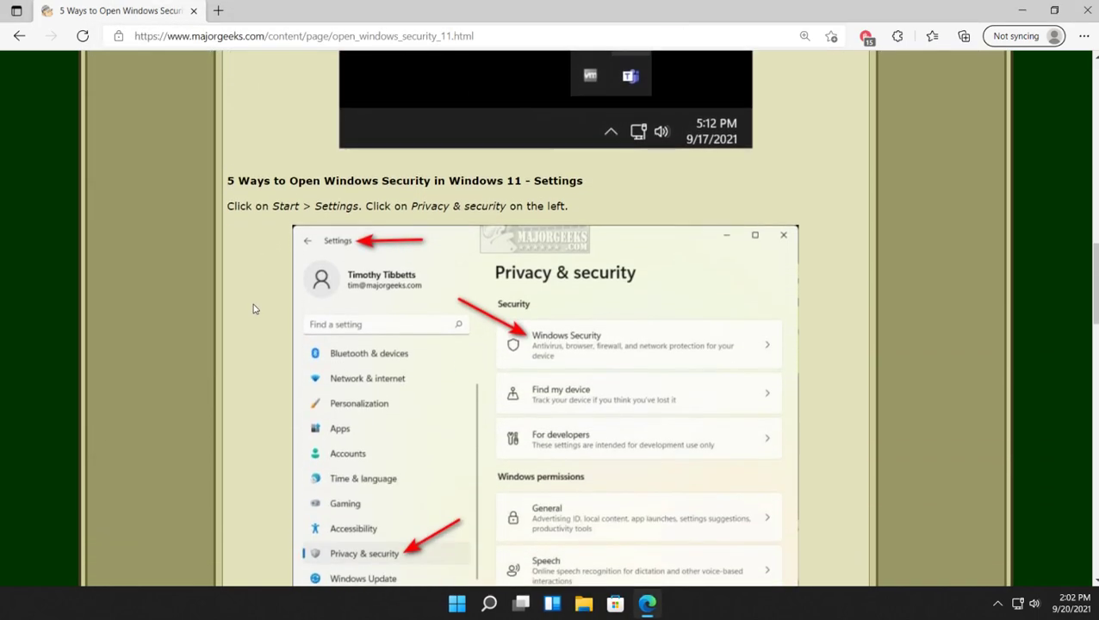
Launch the Settings app from the Start menu and bring it in front of the article
{"action": "scroll", "coordinate": [253, 310], "scroll_direction": "down", "scroll_amount": 1}
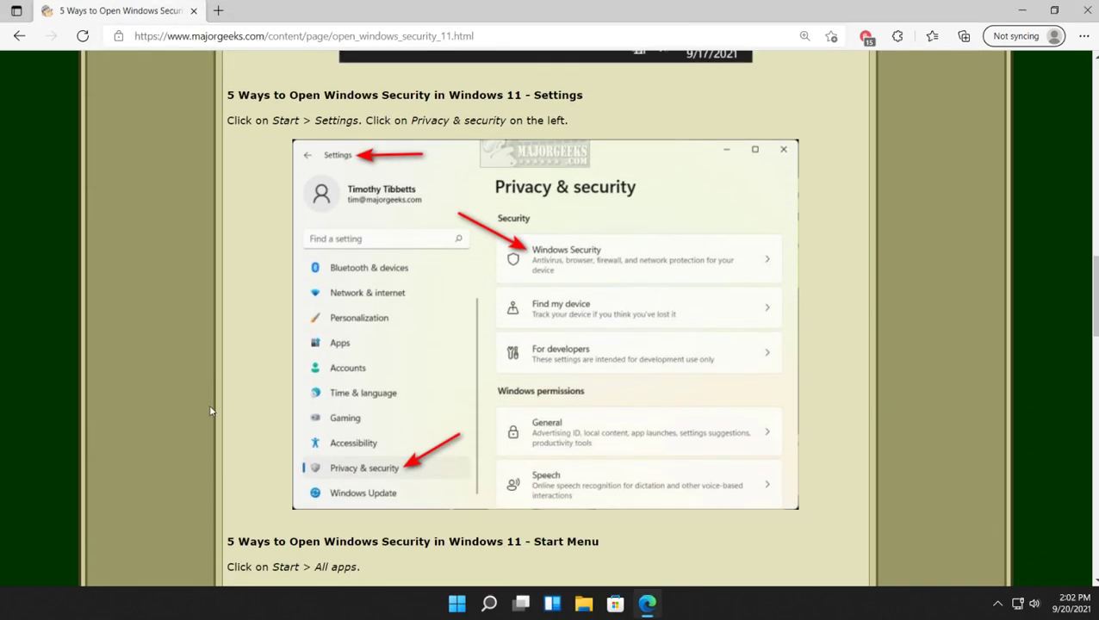
{"action": "left_click", "coordinate": [456, 604]}
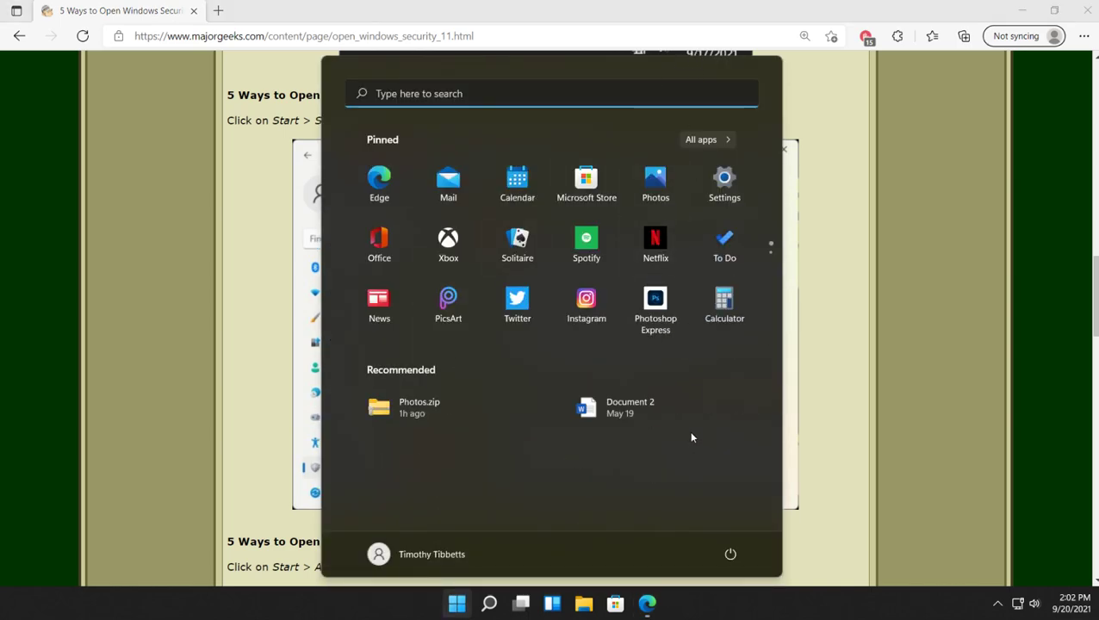
{"action": "left_click", "coordinate": [724, 181]}
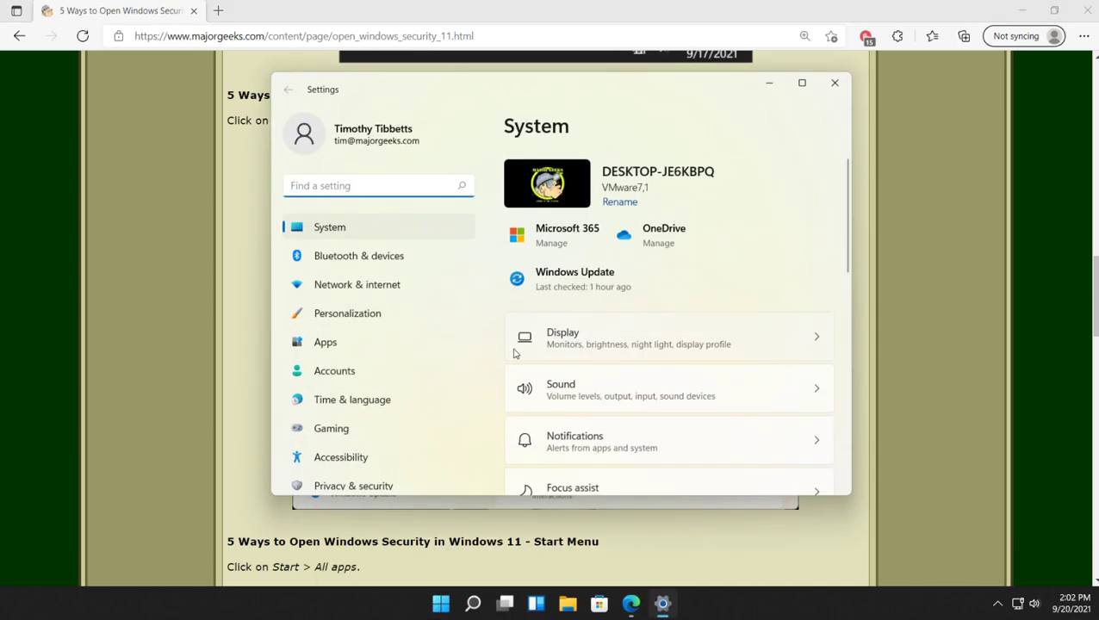
{"action": "left_click", "coordinate": [248, 299]}
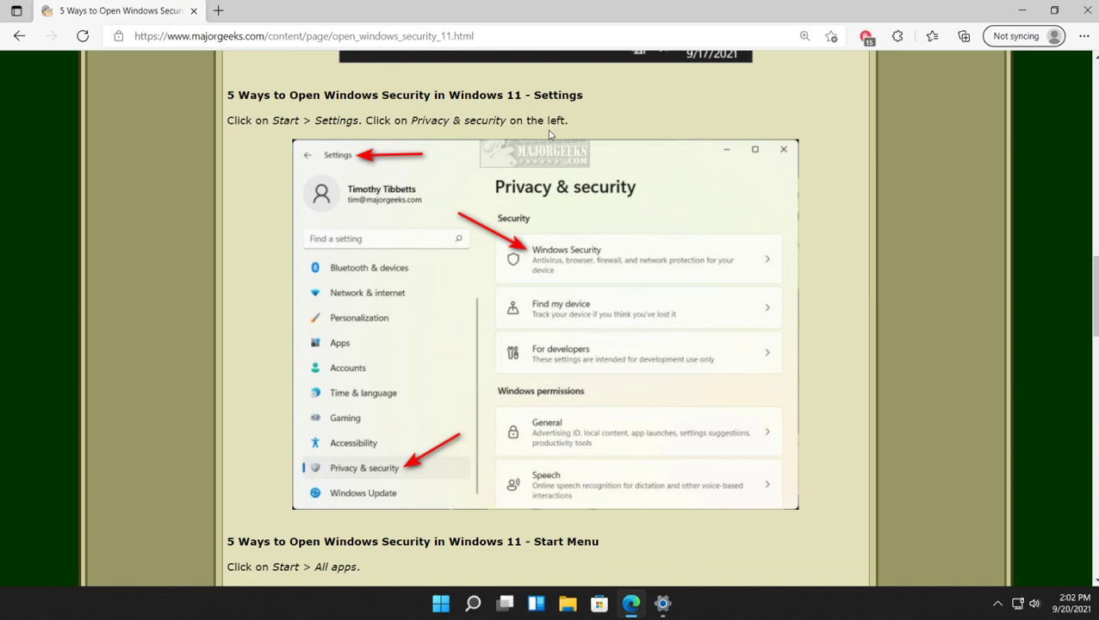
{"action": "left_click", "coordinate": [662, 603]}
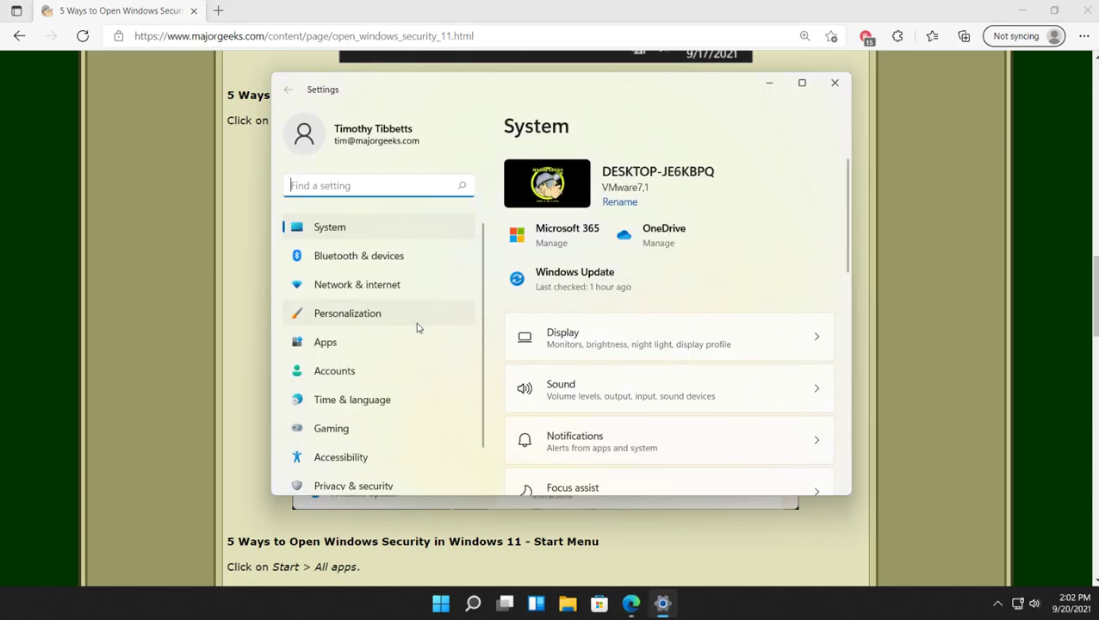
{"action": "scroll", "coordinate": [407, 337], "scroll_direction": "down", "scroll_amount": 1}
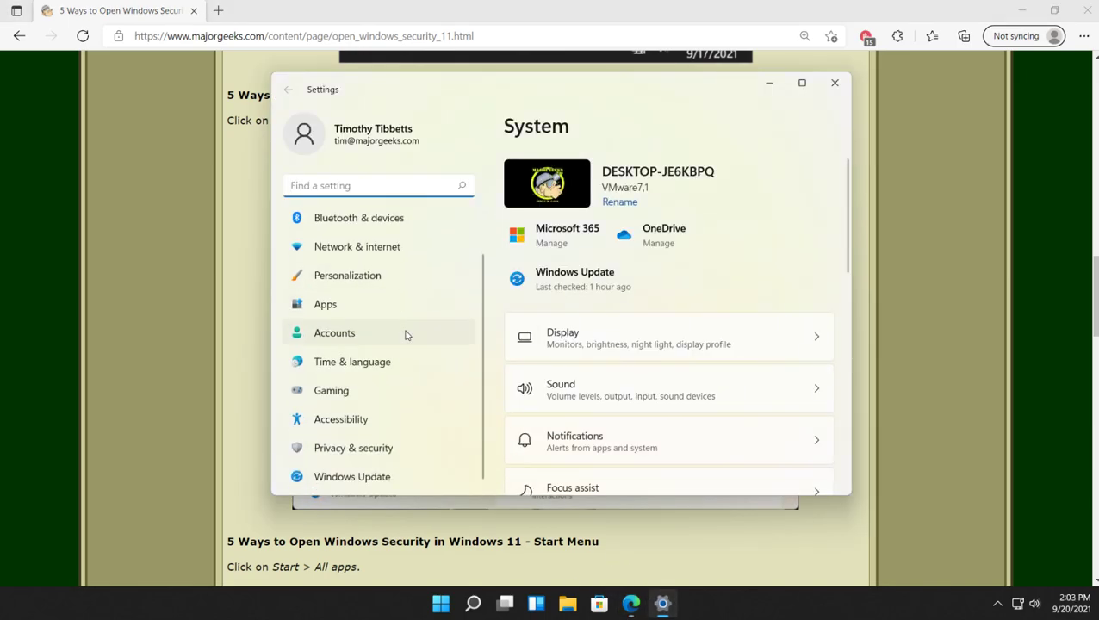
Go to Privacy & security > Windows Security and scroll through its protection areas
{"action": "left_click", "coordinate": [365, 459]}
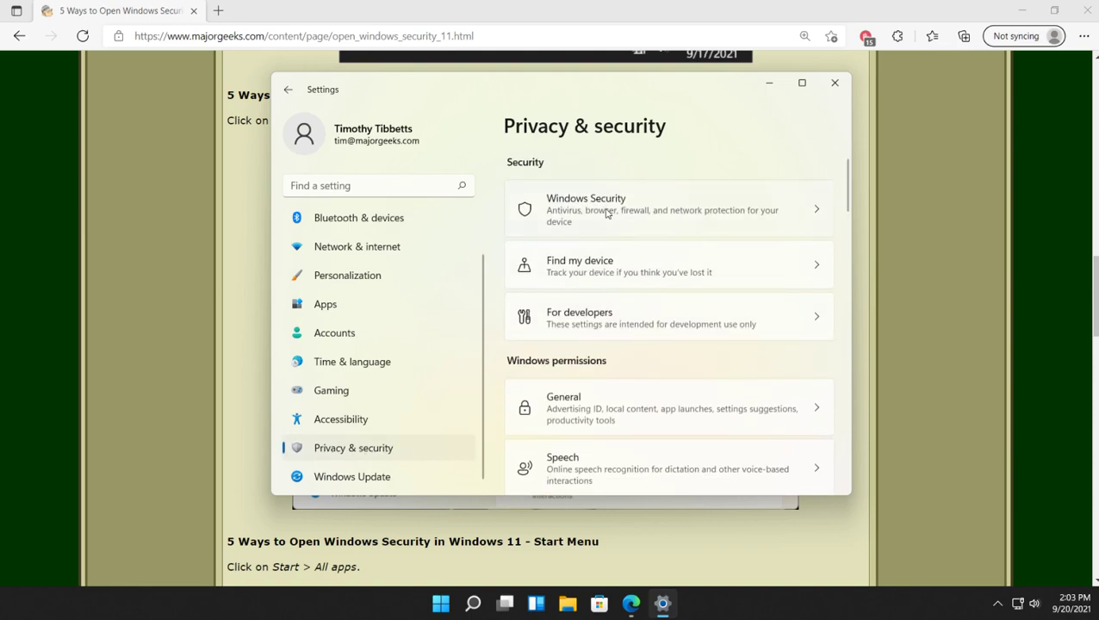
{"action": "left_click", "coordinate": [607, 213]}
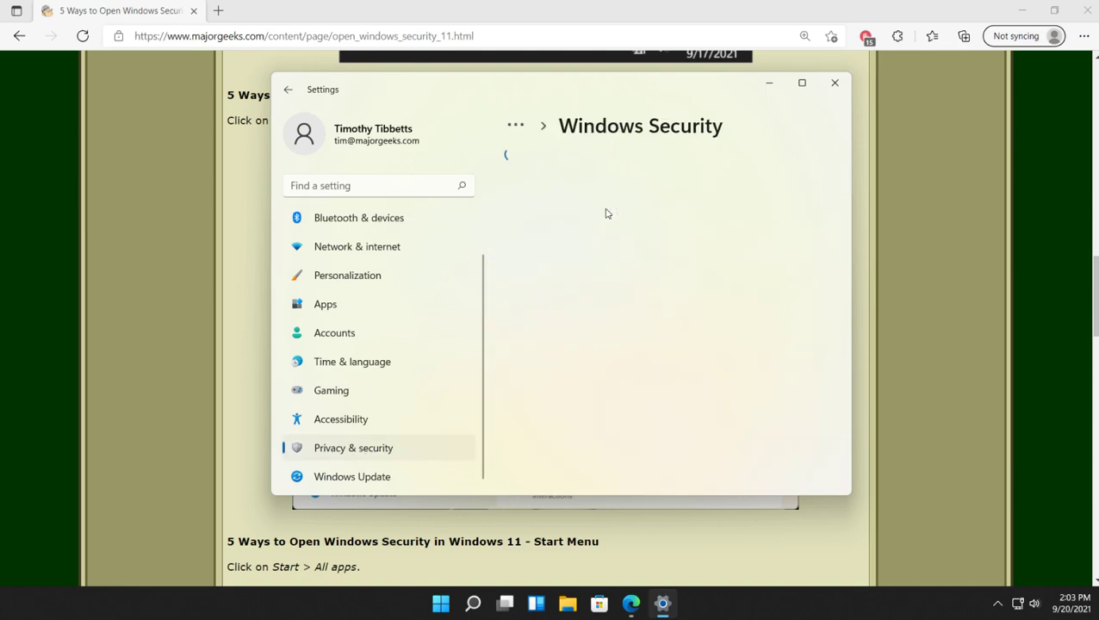
{"action": "scroll", "coordinate": [581, 275], "scroll_direction": "down", "scroll_amount": 3}
{"action": "scroll", "coordinate": [583, 273], "scroll_direction": "up", "scroll_amount": 3}
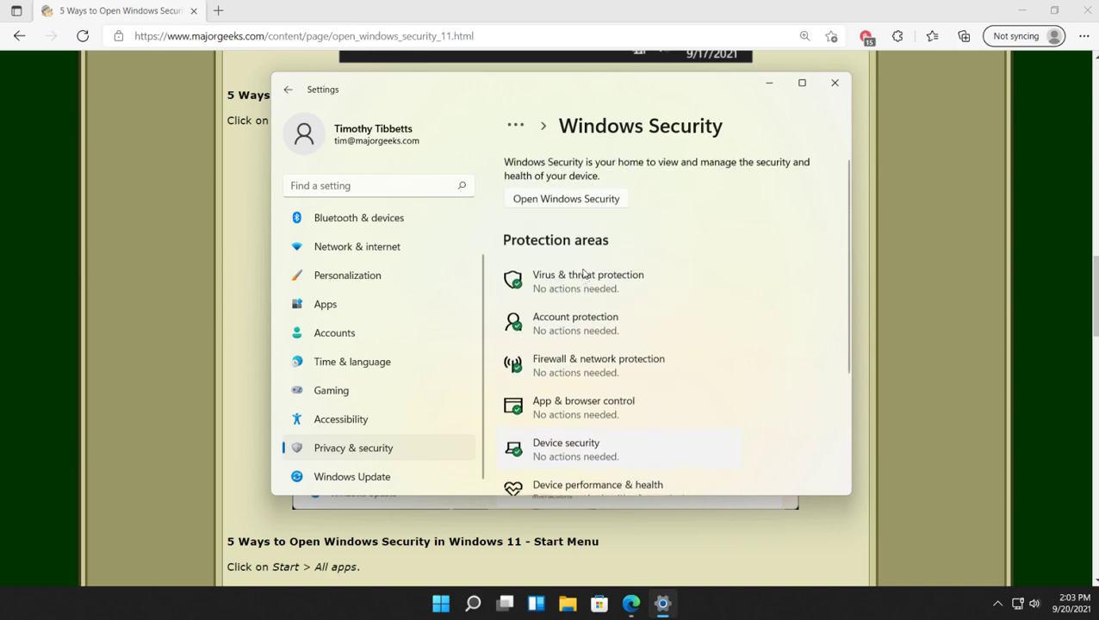
{"action": "scroll", "coordinate": [583, 274], "scroll_direction": "down", "scroll_amount": 3}
{"action": "scroll", "coordinate": [583, 274], "scroll_direction": "up", "scroll_amount": 3}
Close Settings and scroll the article down to its Start menu method
{"action": "left_click", "coordinate": [835, 83]}
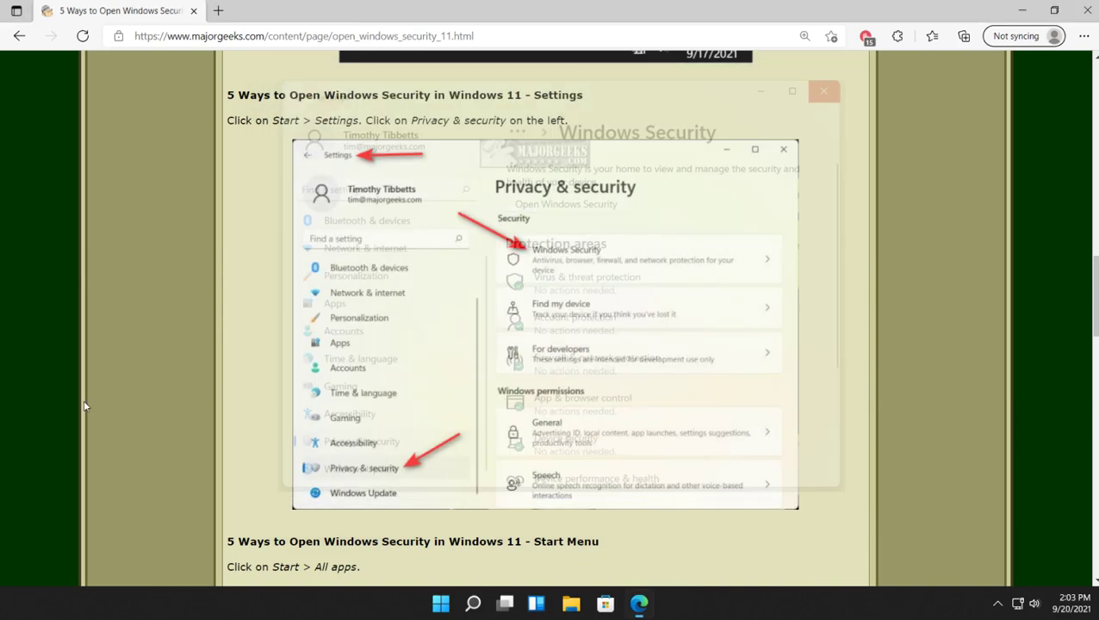
{"action": "scroll", "coordinate": [172, 327], "scroll_direction": "down", "scroll_amount": 5}
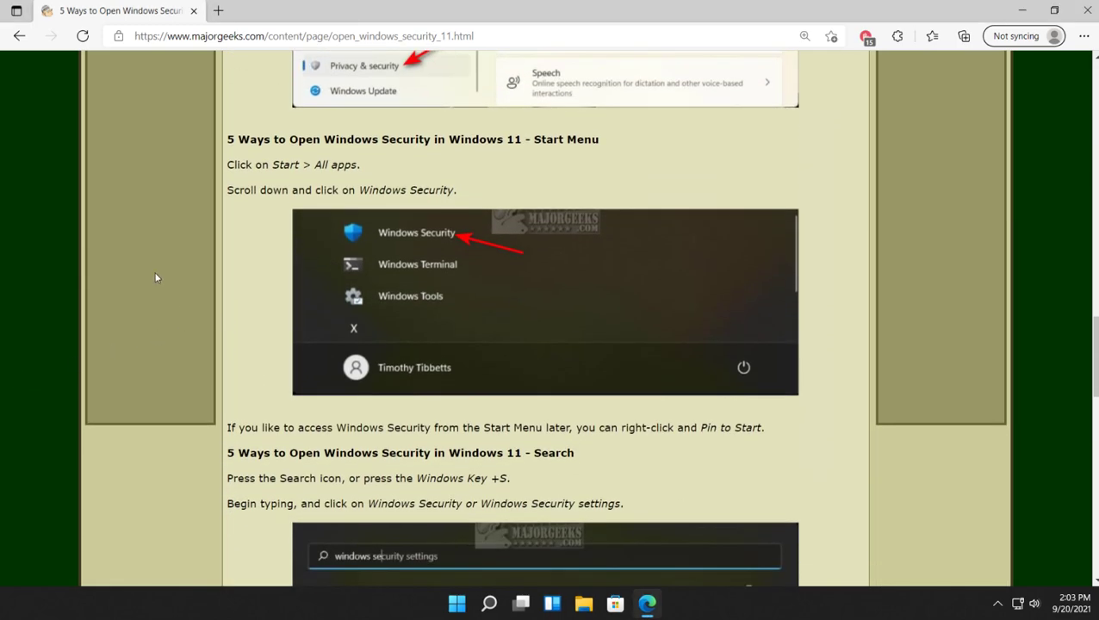
{"action": "scroll", "coordinate": [161, 254], "scroll_direction": "down", "scroll_amount": 1}
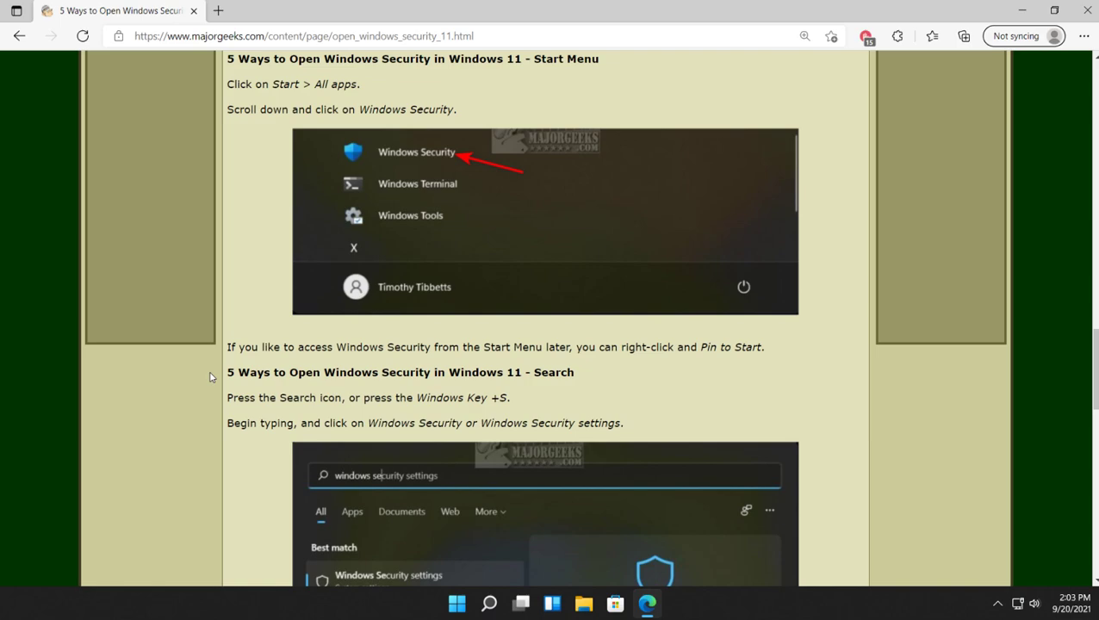
Launch Windows Security from the Start menu's All apps list under W, then close it
{"action": "left_click", "coordinate": [457, 603]}
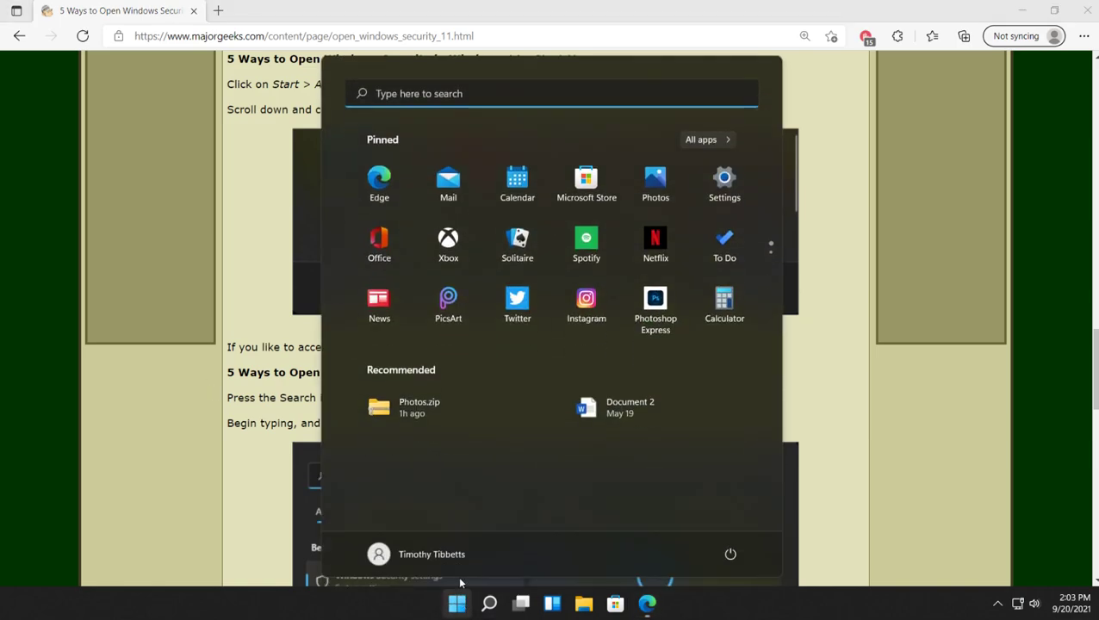
{"action": "left_click", "coordinate": [716, 141]}
{"action": "scroll", "coordinate": [404, 319], "scroll_direction": "down", "scroll_amount": 8}
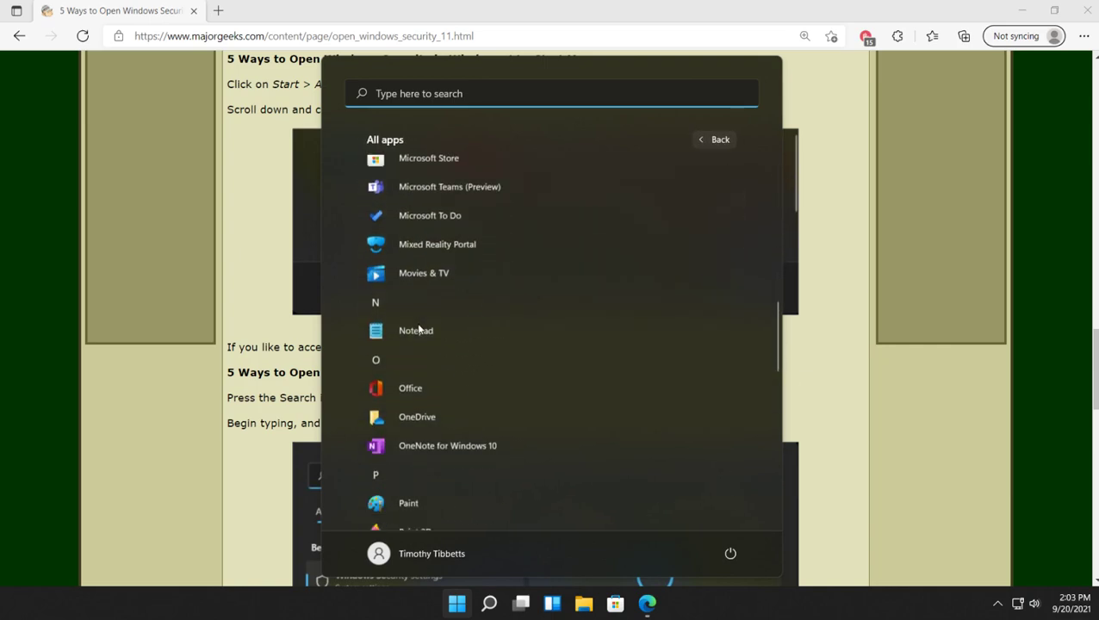
{"action": "scroll", "coordinate": [417, 327], "scroll_direction": "down", "scroll_amount": 10}
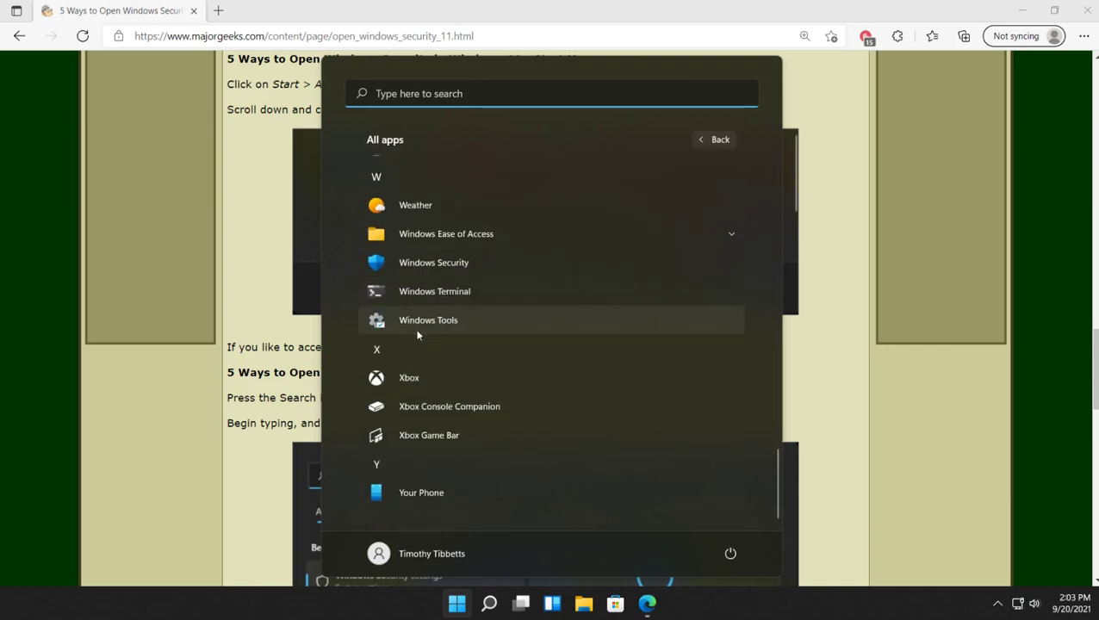
{"action": "left_click", "coordinate": [433, 262]}
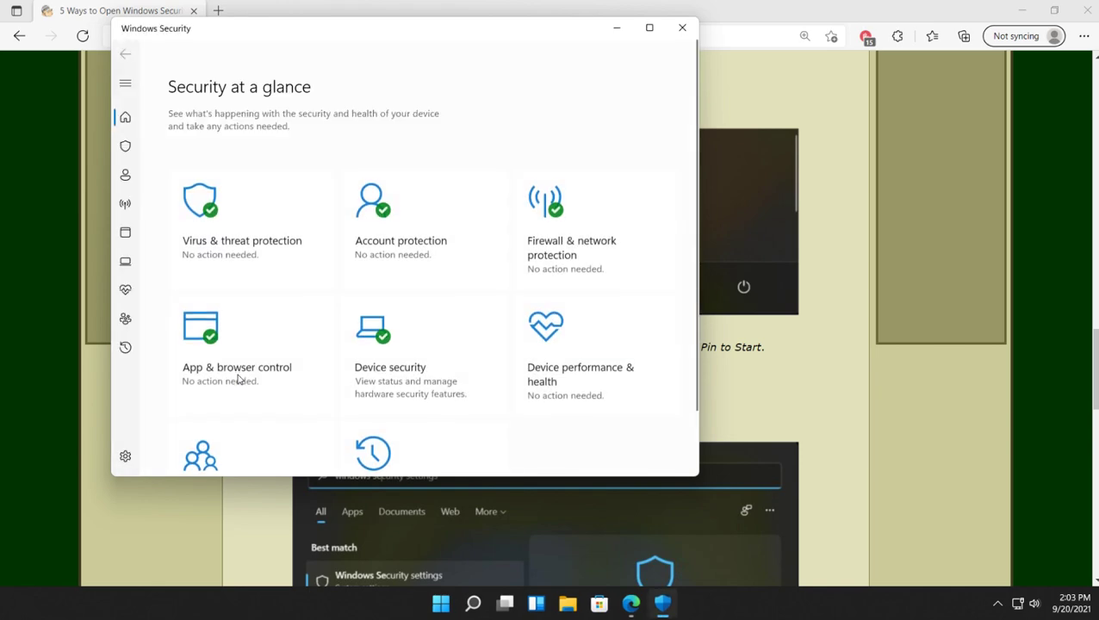
{"action": "left_click", "coordinate": [682, 28]}
{"action": "scroll", "coordinate": [248, 319], "scroll_direction": "down", "scroll_amount": 1}
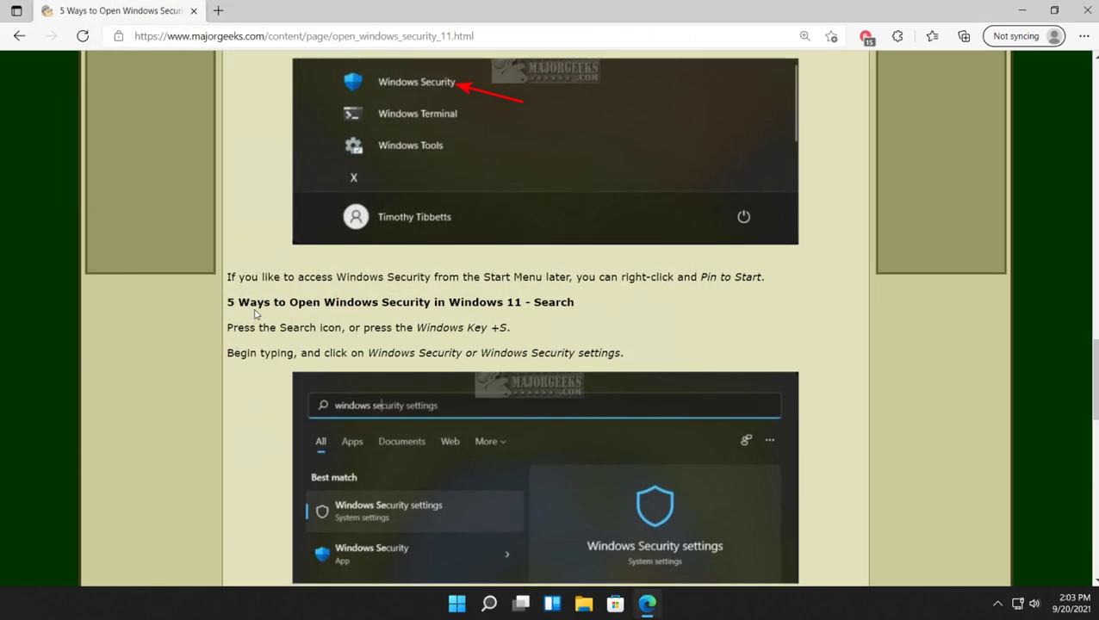
{"action": "scroll", "coordinate": [259, 315], "scroll_direction": "down", "scroll_amount": 4}
{"action": "scroll", "coordinate": [262, 318], "scroll_direction": "up", "scroll_amount": 4}
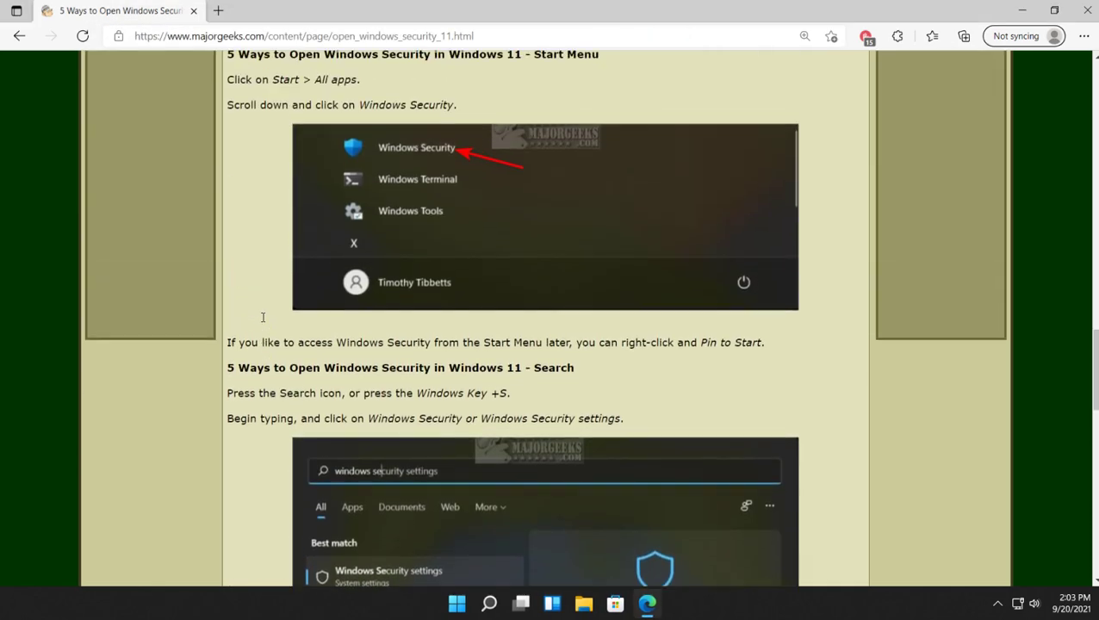
{"action": "scroll", "coordinate": [263, 319], "scroll_direction": "down", "scroll_amount": 1}
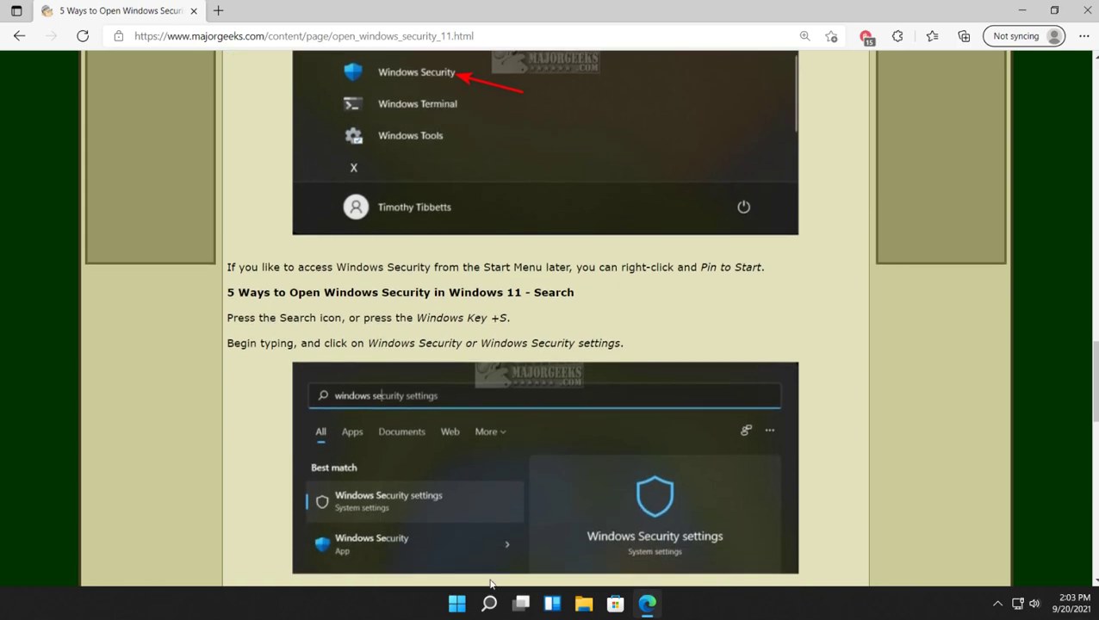
{"action": "mouse_move", "coordinate": [491, 606]}
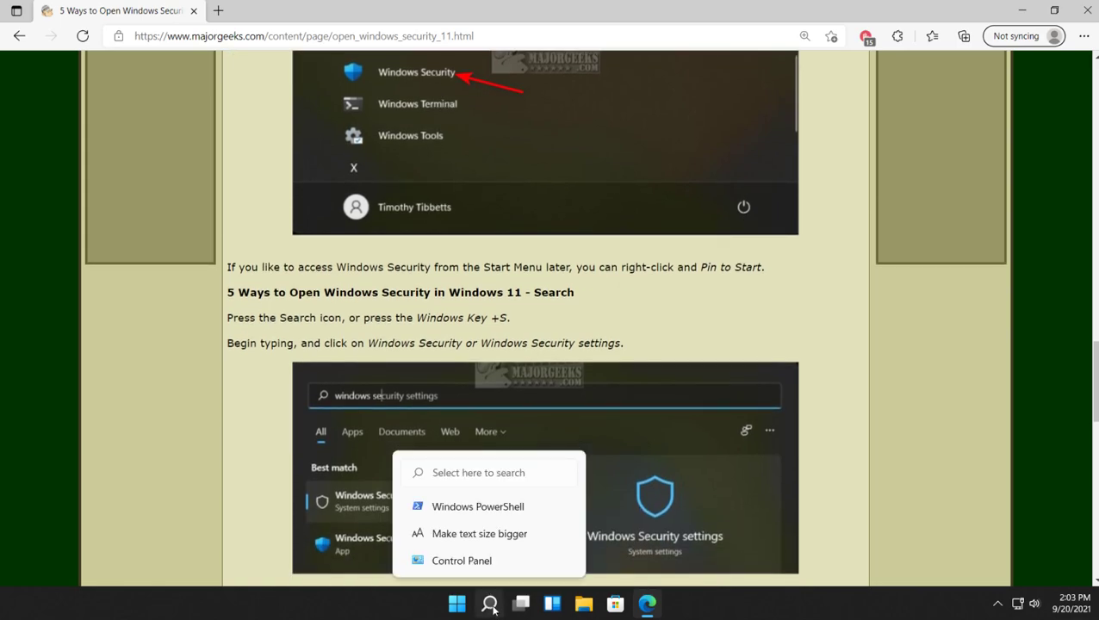
{"action": "left_click", "coordinate": [490, 605]}
{"action": "left_click", "coordinate": [491, 604]}
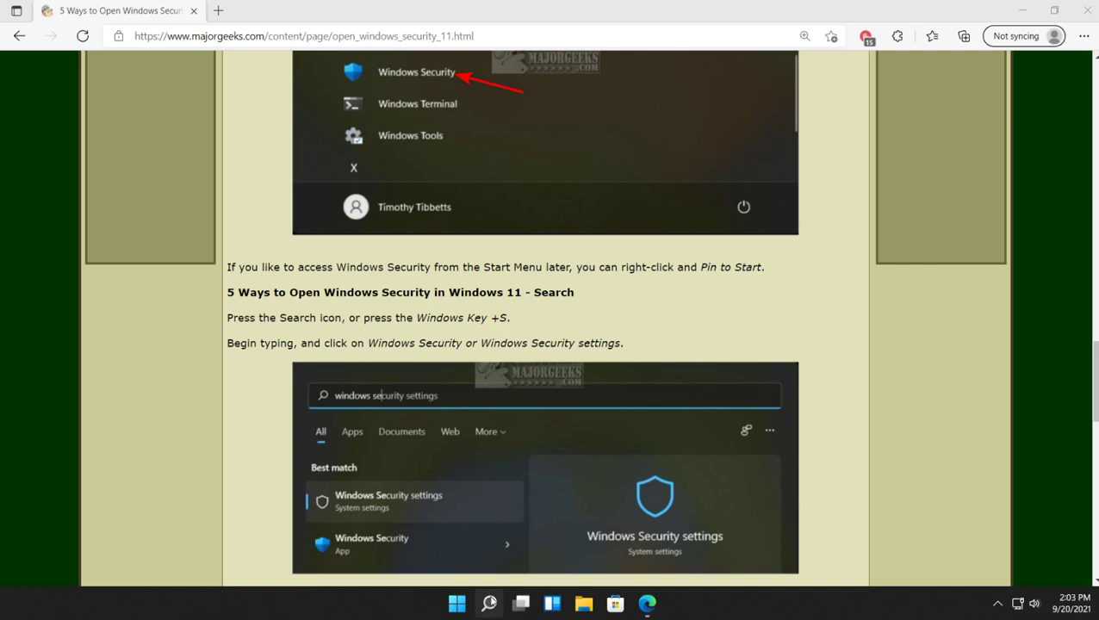
{"action": "left_click", "coordinate": [491, 601]}
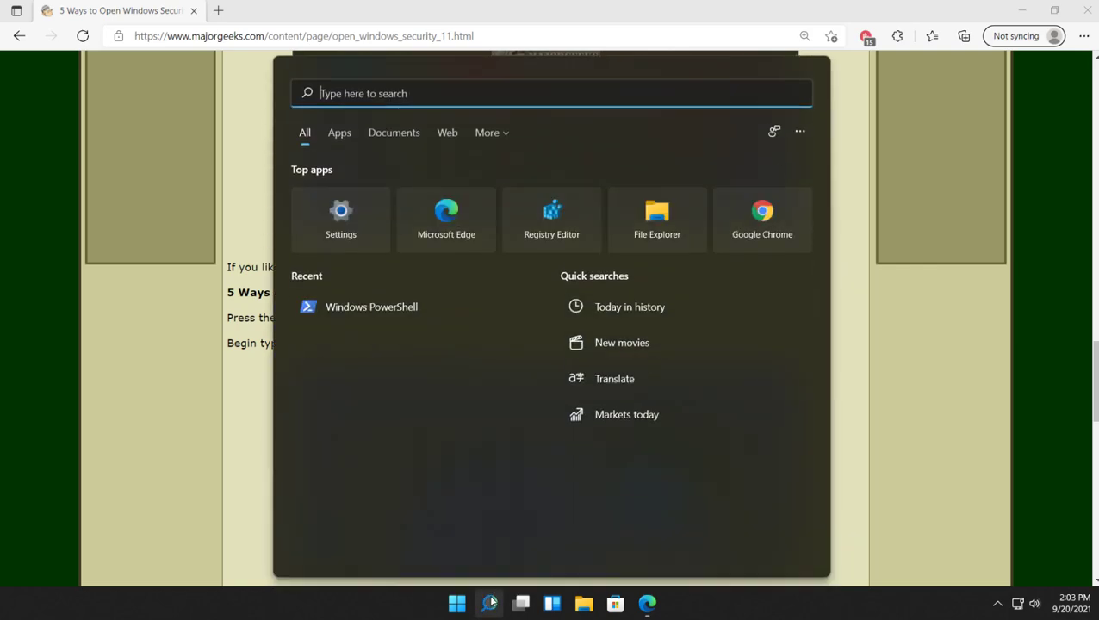
{"action": "left_click", "coordinate": [196, 295]}
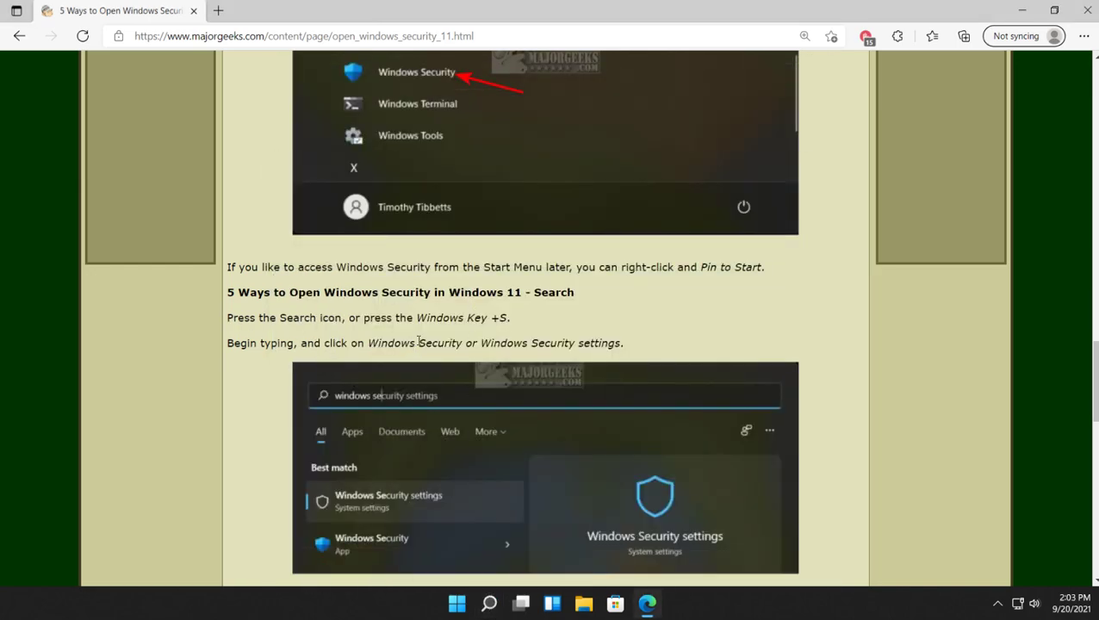
{"action": "left_click", "coordinate": [488, 603]}
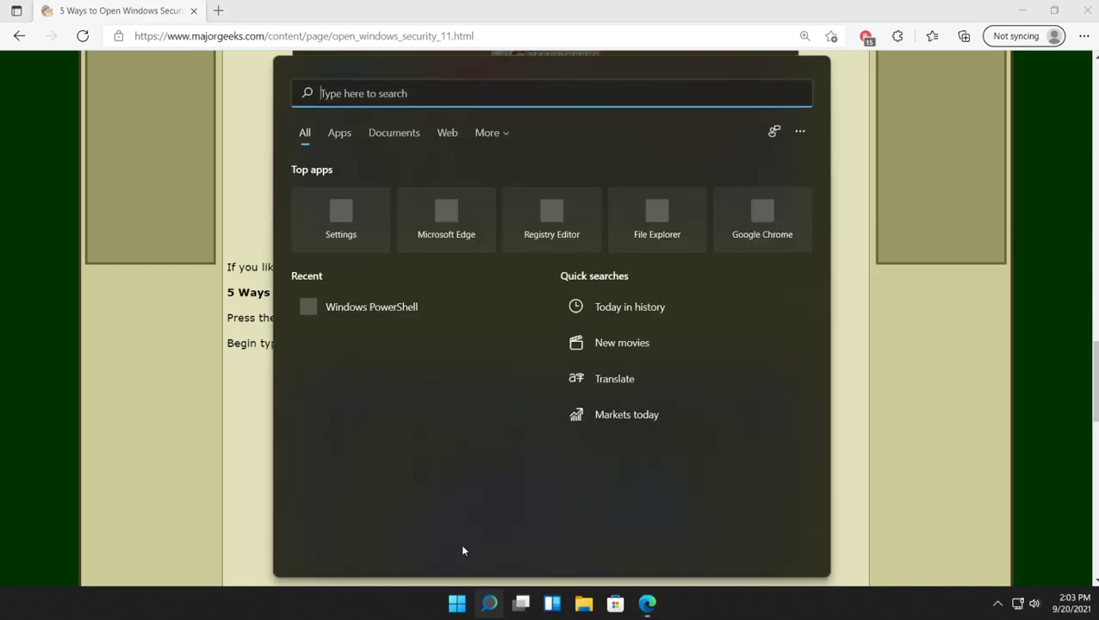
{"action": "type", "text": "windows"}
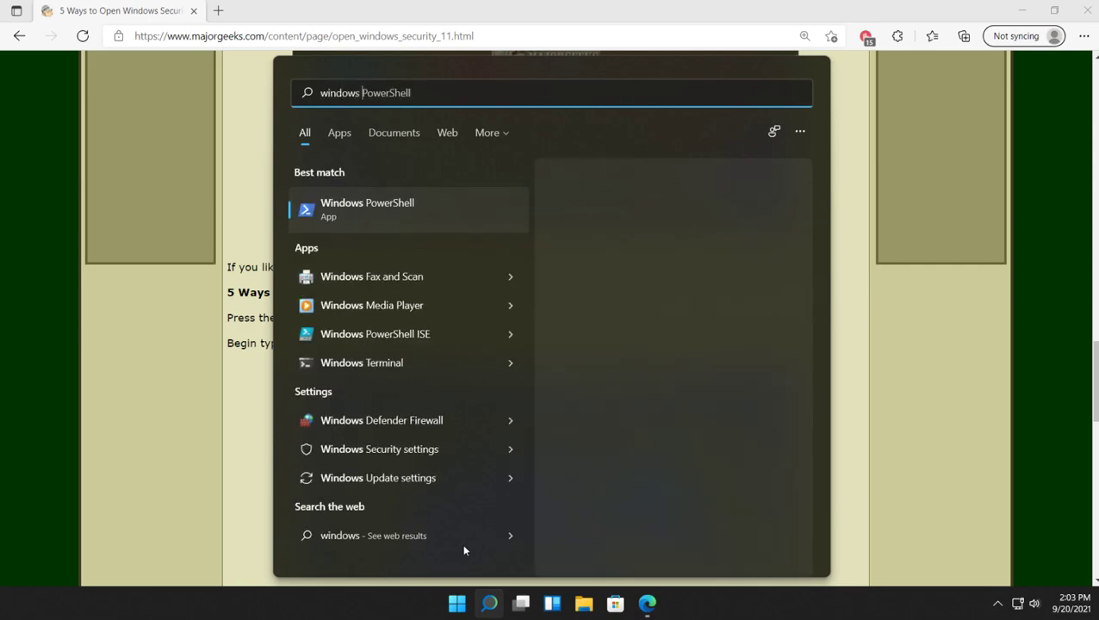
{"action": "type", "text": " security"}
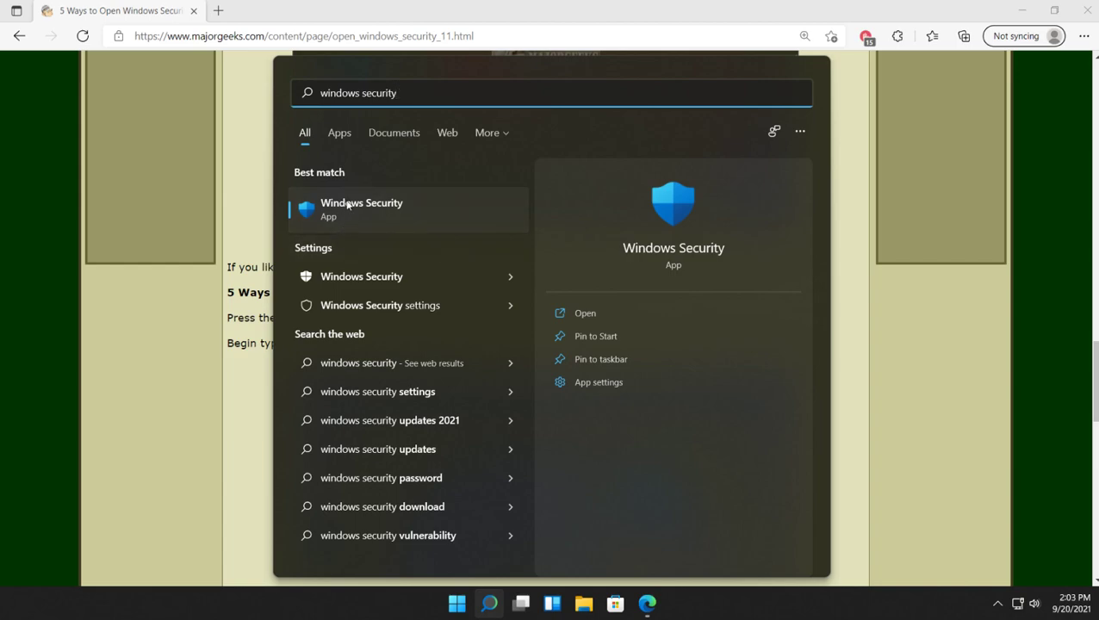
{"action": "left_click", "coordinate": [633, 207]}
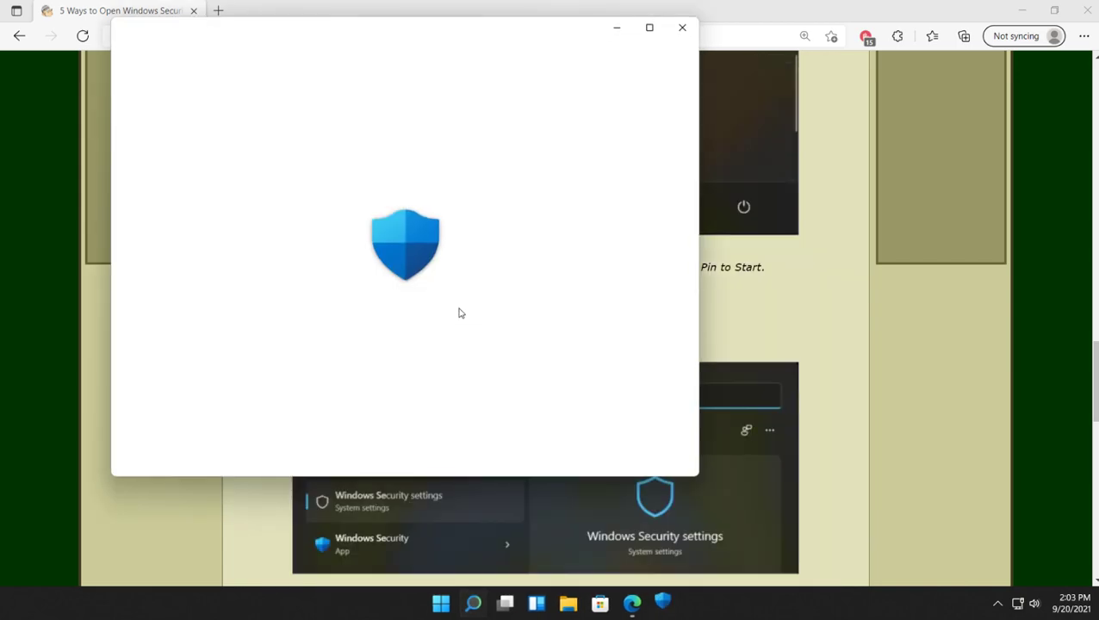
{"action": "left_click", "coordinate": [681, 32]}
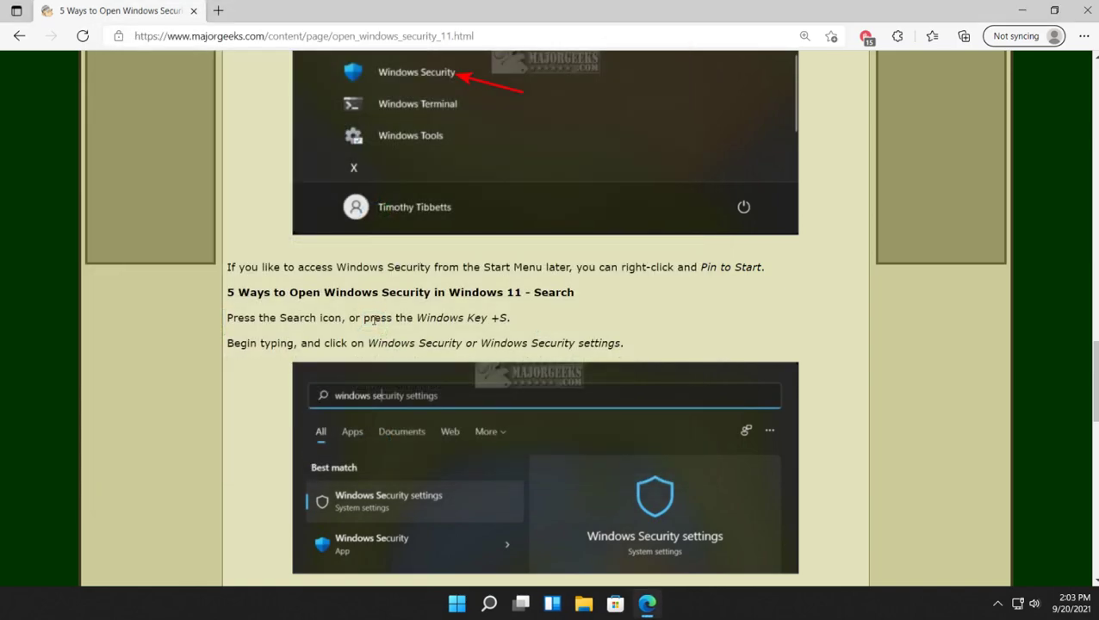
Launch Windows Terminal from the Win+X Power User menu
{"action": "scroll", "coordinate": [377, 297], "scroll_direction": "down", "scroll_amount": 5}
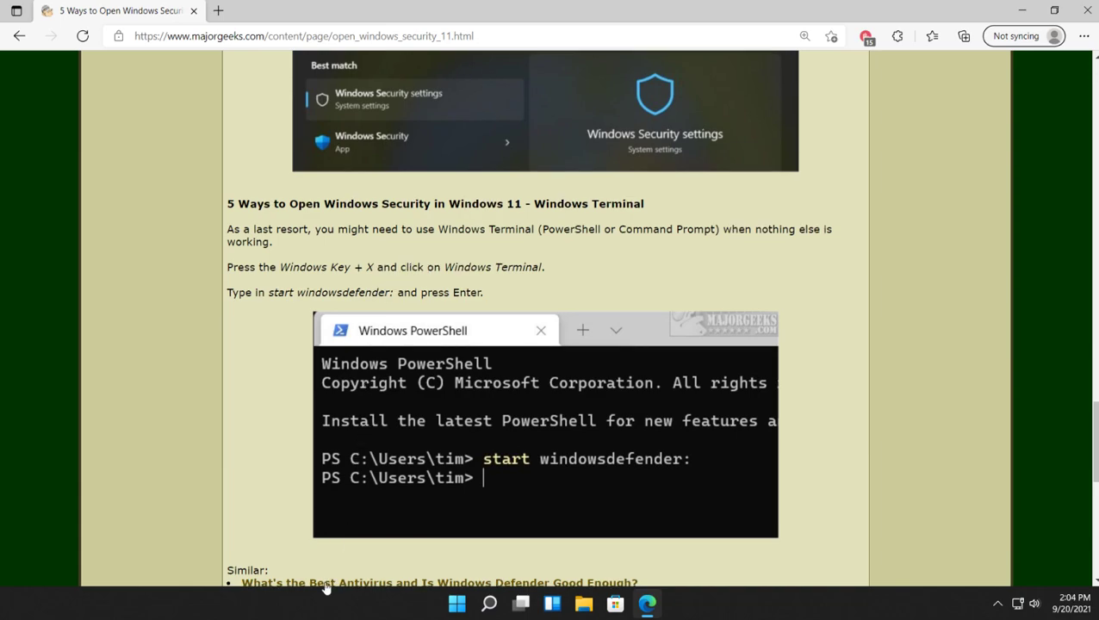
{"action": "key", "text": "super+x"}
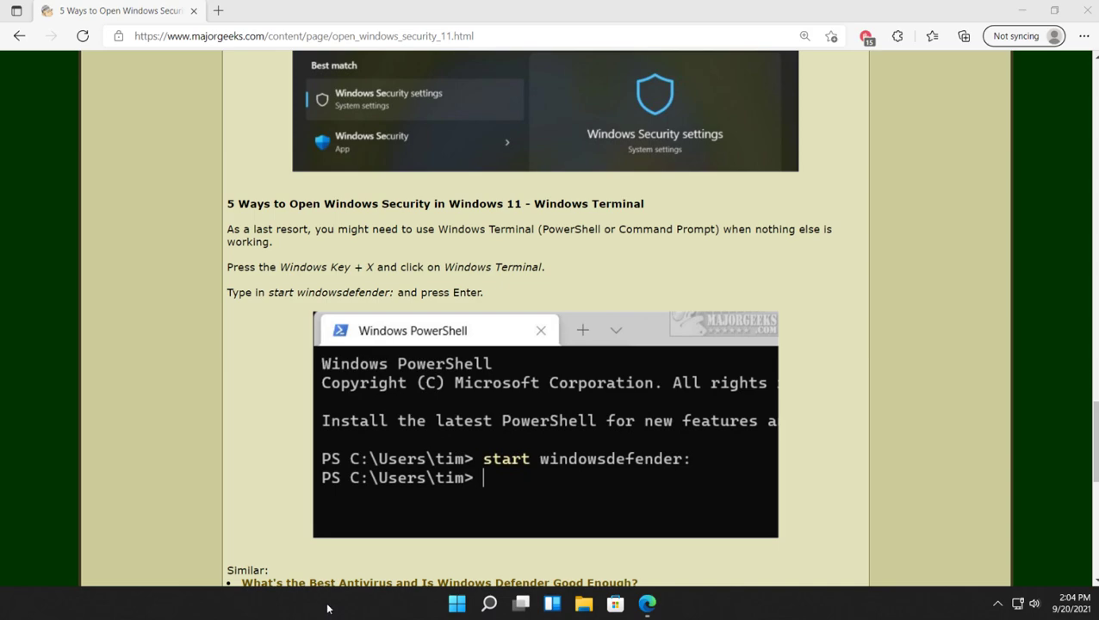
{"action": "key", "text": "super+x"}
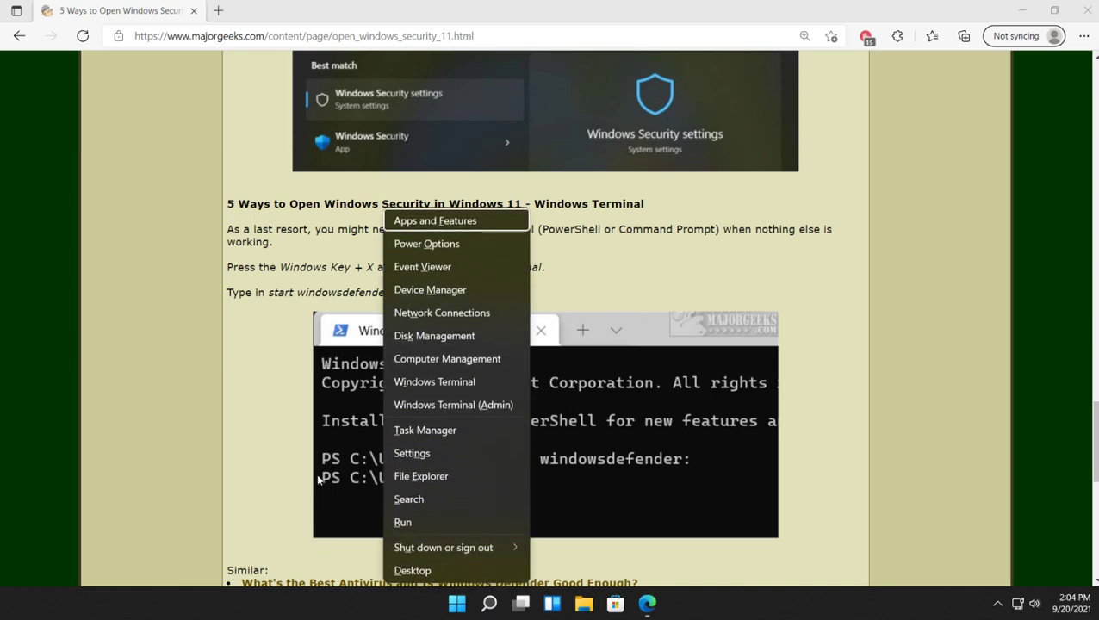
{"action": "left_click", "coordinate": [453, 387]}
Copy the 'start windowsdefender:' command from the article in Edge
{"action": "key", "text": "alt+Tab"}
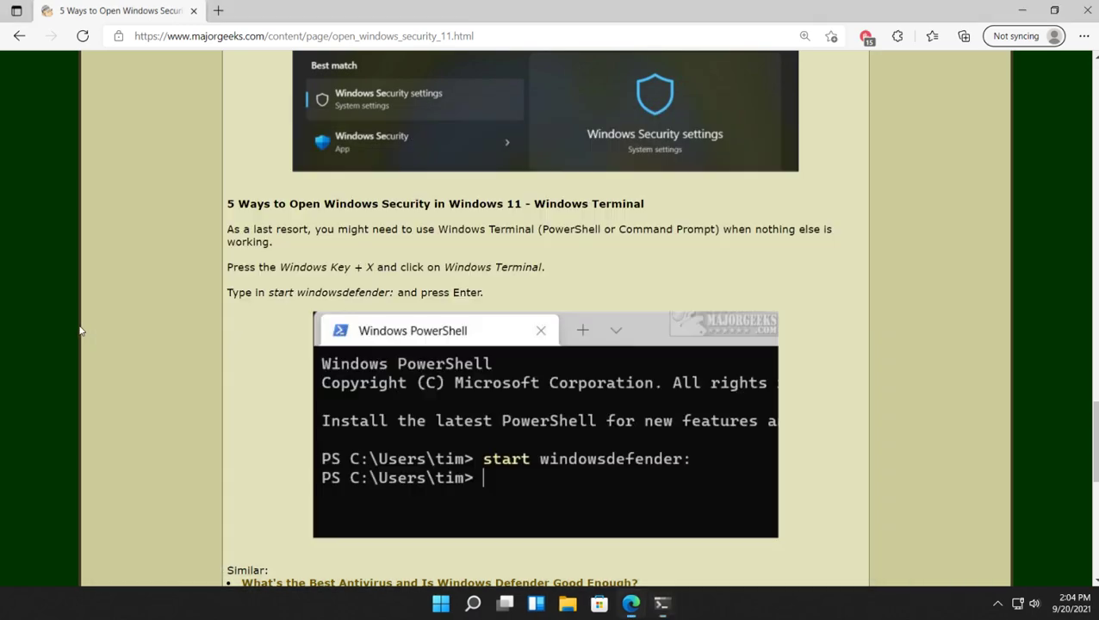
{"action": "left_click_drag", "start_coordinate": [282, 267], "coordinate": [384, 267]}
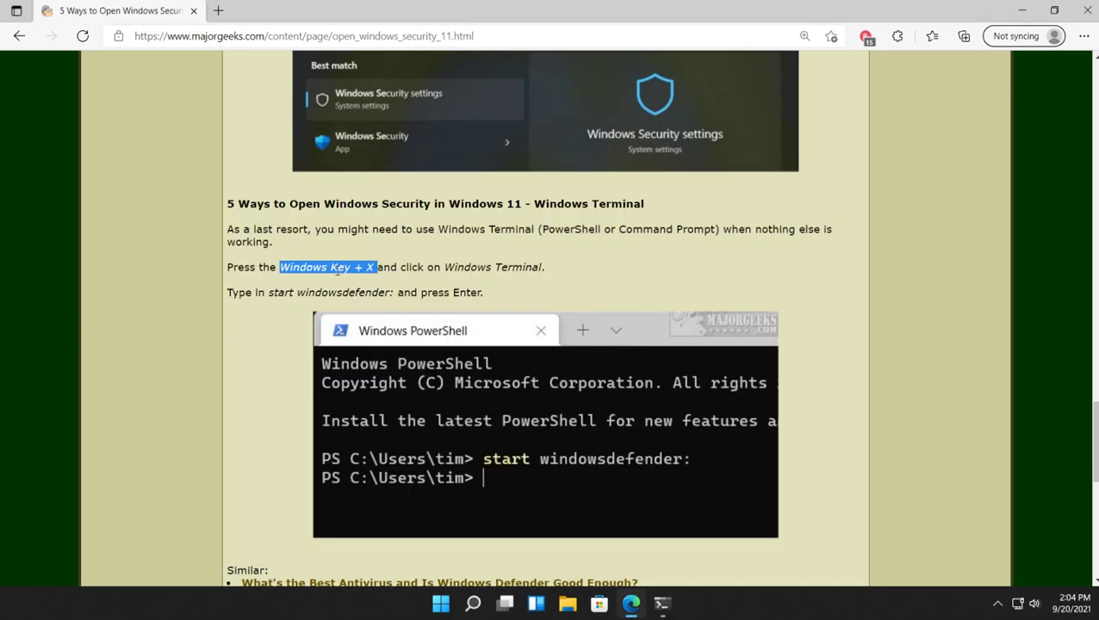
{"action": "left_click_drag", "start_coordinate": [269, 293], "coordinate": [395, 293]}
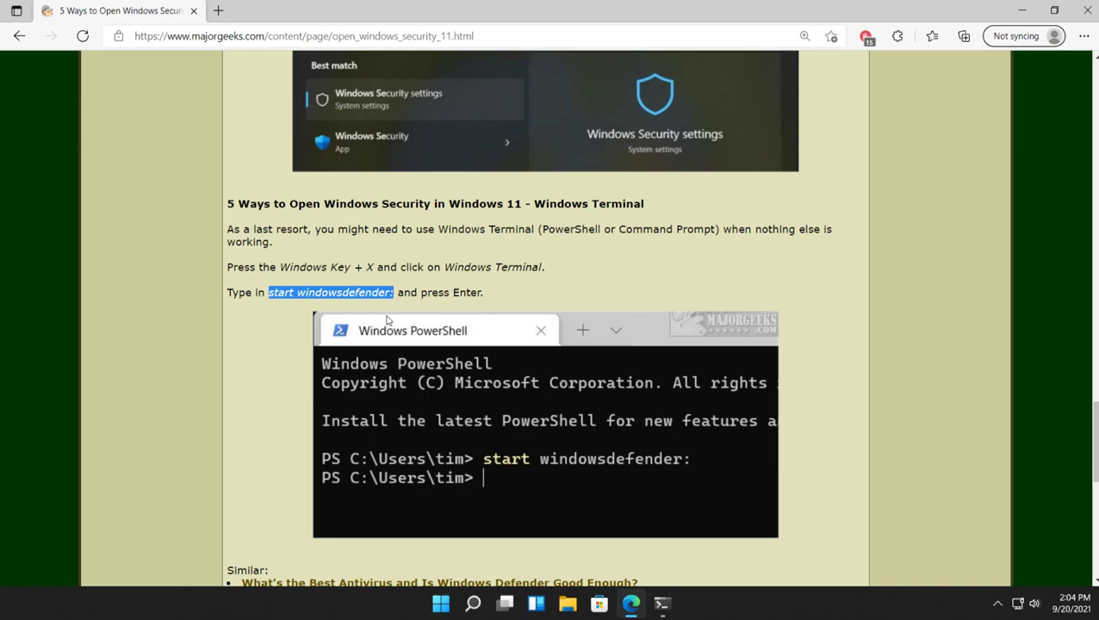
{"action": "right_click", "coordinate": [396, 294]}
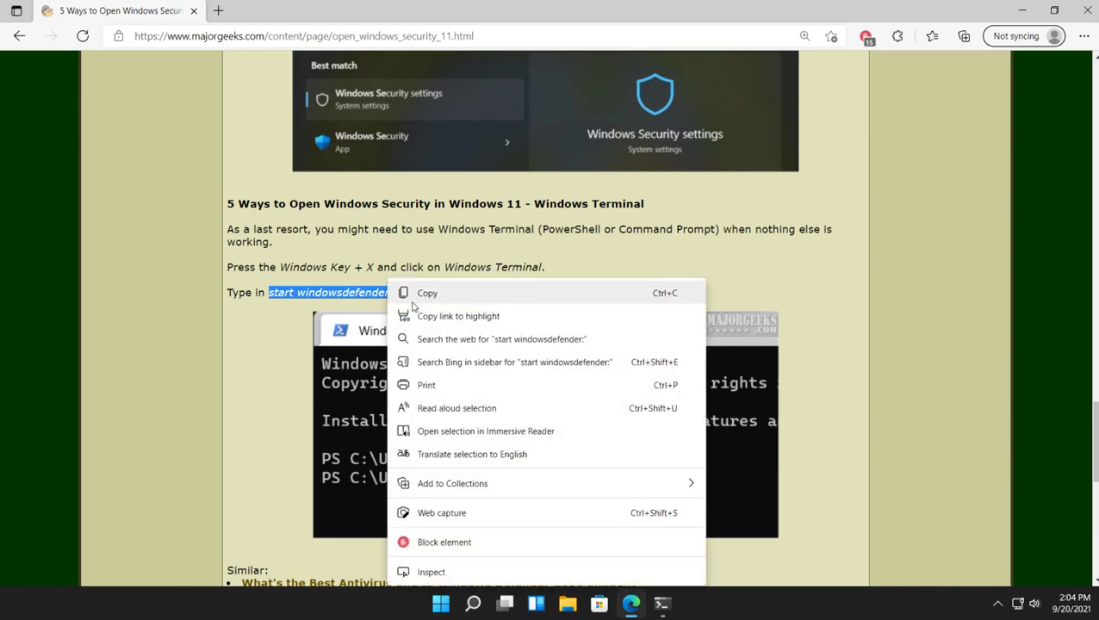
{"action": "left_click", "coordinate": [415, 290]}
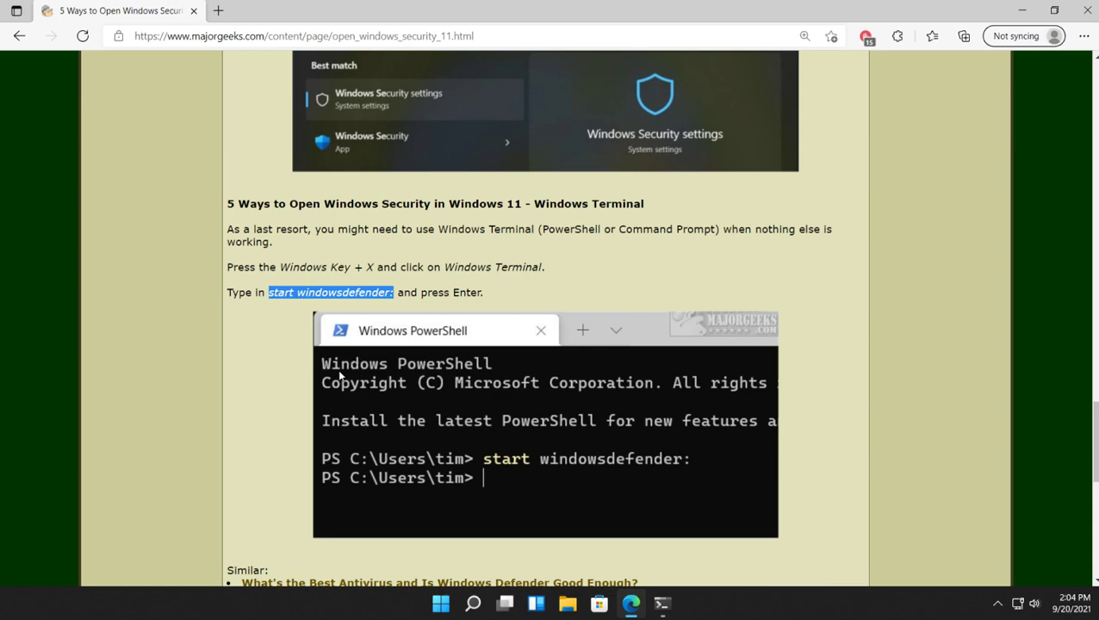
Run 'start windowsdefender:' in PowerShell to launch Windows Security, then close the terminal
{"action": "left_click", "coordinate": [662, 605]}
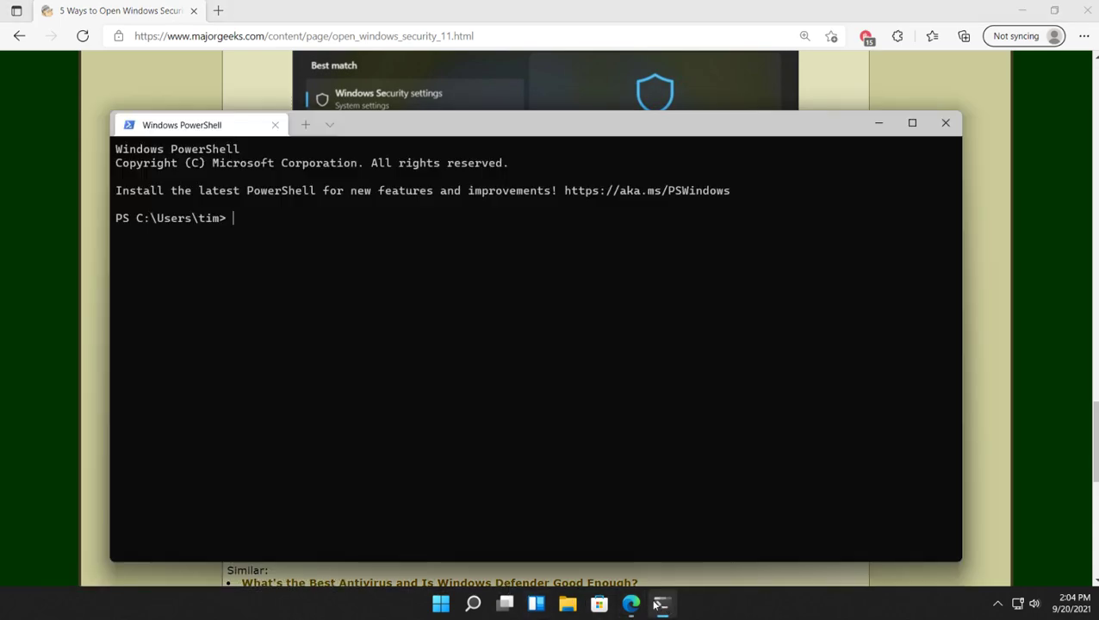
{"action": "type", "text": "start windowsdefender:"}
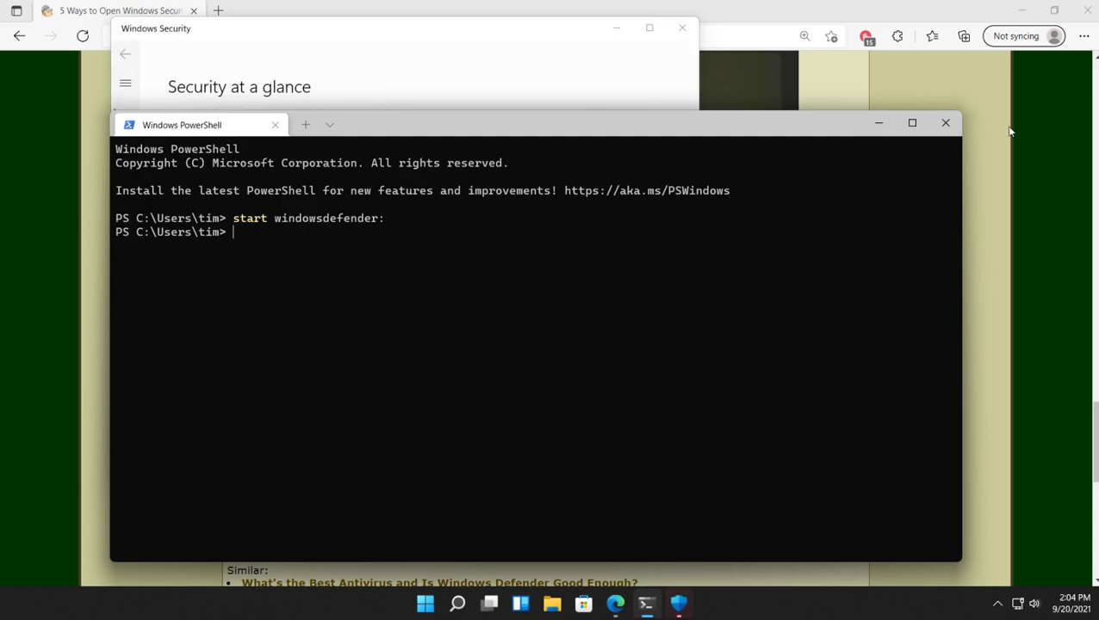
{"action": "left_click", "coordinate": [945, 122]}
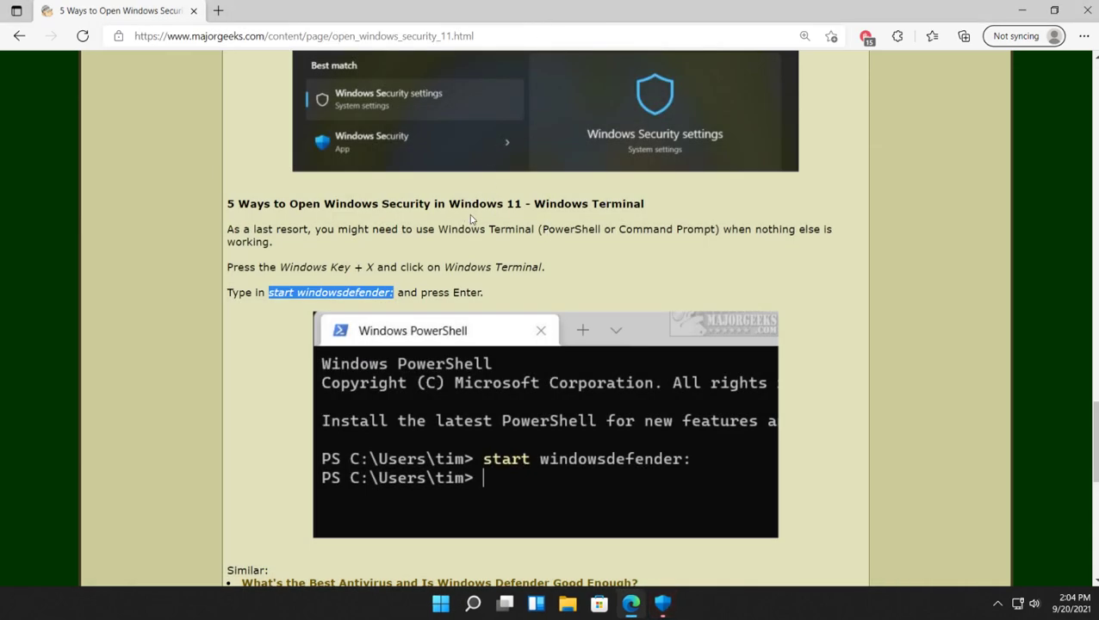
Bring the Windows Security window forward from the taskbar and close it
{"action": "scroll", "coordinate": [434, 229], "scroll_direction": "down", "scroll_amount": 1}
{"action": "left_click", "coordinate": [288, 300]}
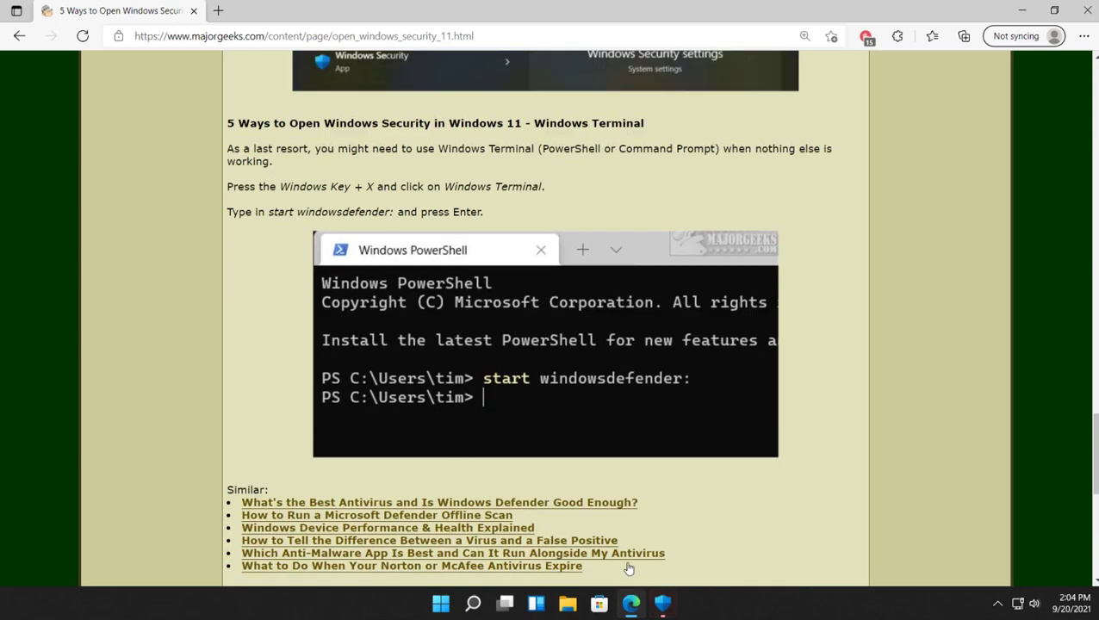
{"action": "left_click", "coordinate": [662, 603]}
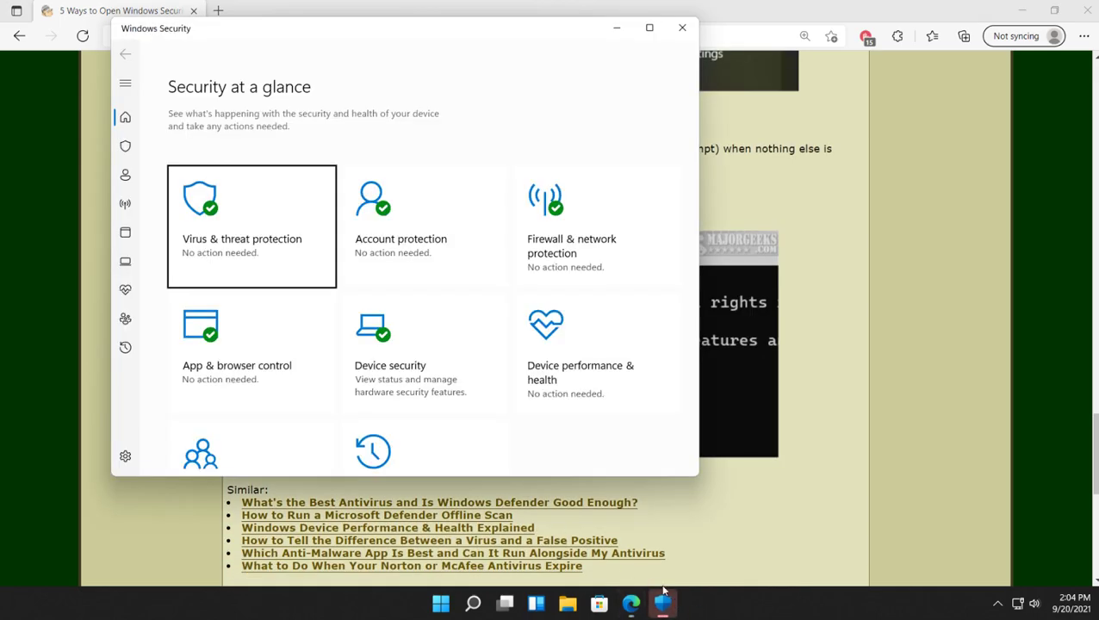
{"action": "left_click", "coordinate": [681, 31]}
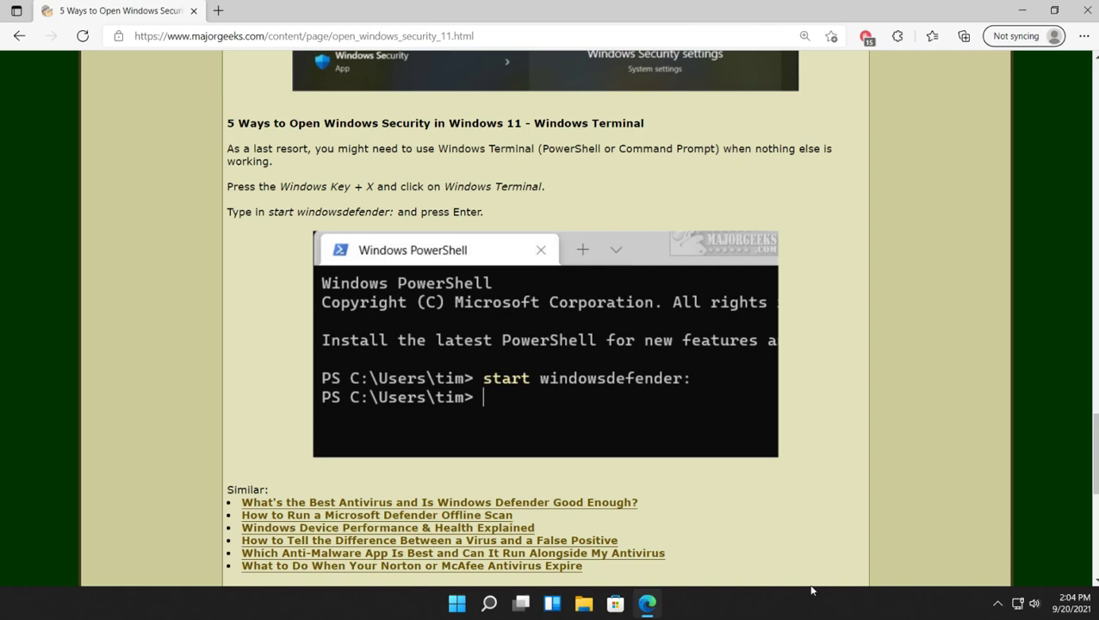
Reopen Windows Security from the tray and view the App & browser control and Device performance & health pages
{"action": "left_click", "coordinate": [997, 603]}
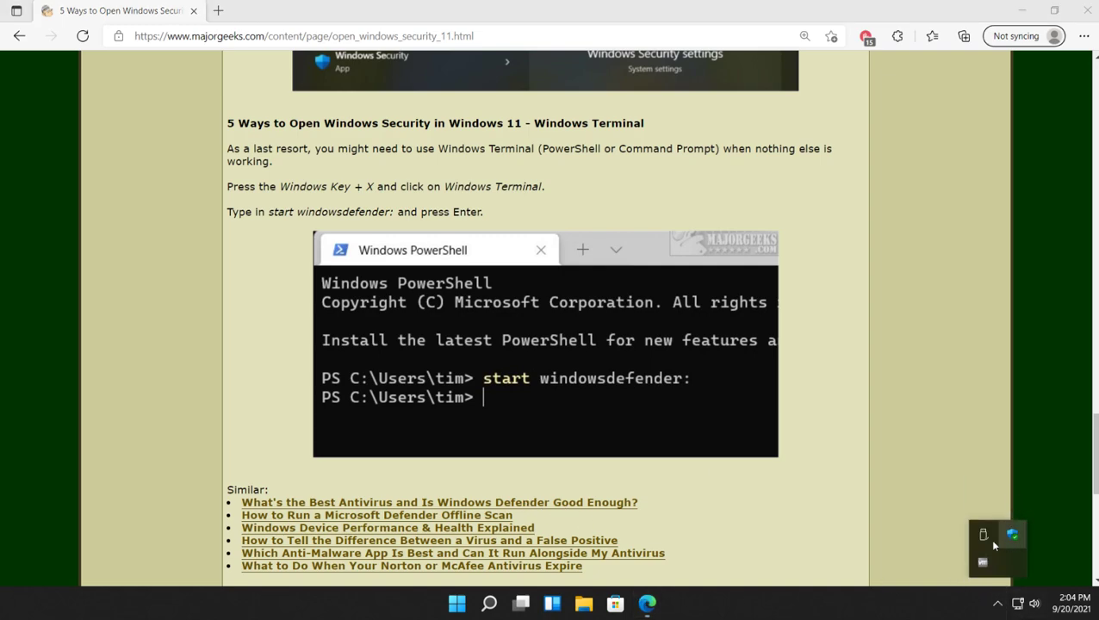
{"action": "left_click", "coordinate": [1012, 534]}
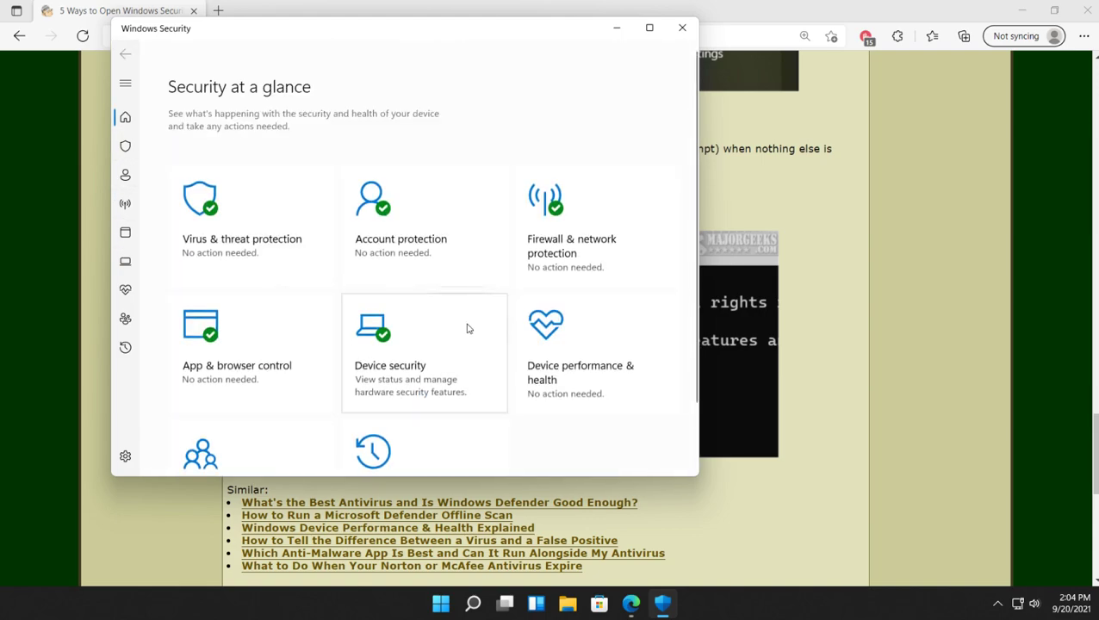
{"action": "left_click", "coordinate": [242, 347]}
{"action": "left_click", "coordinate": [125, 55]}
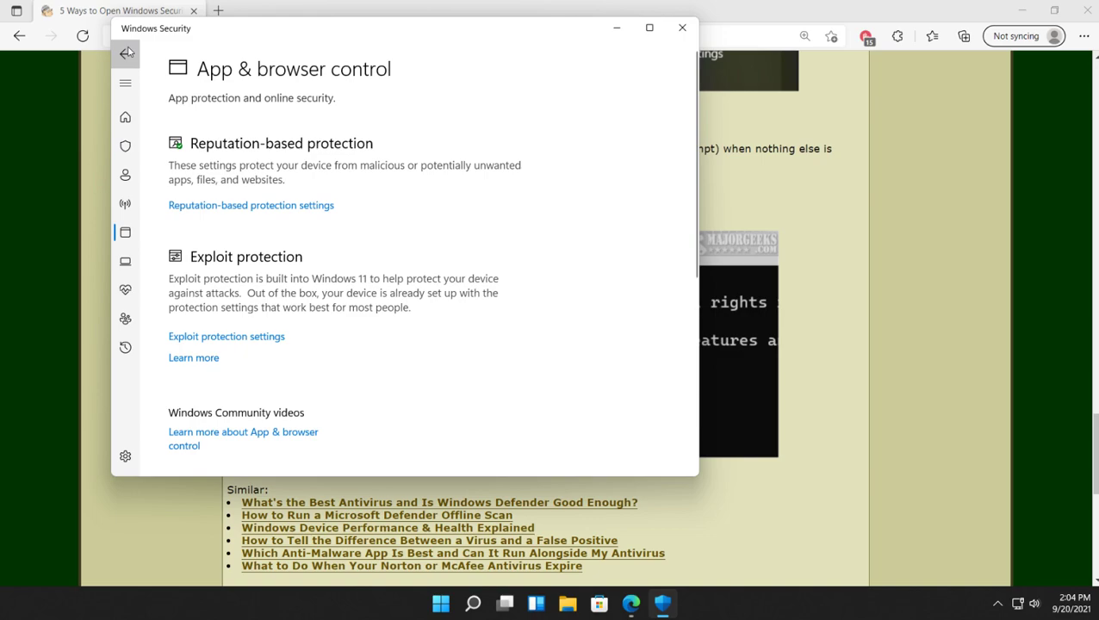
{"action": "scroll", "coordinate": [473, 318], "scroll_direction": "down", "scroll_amount": 1}
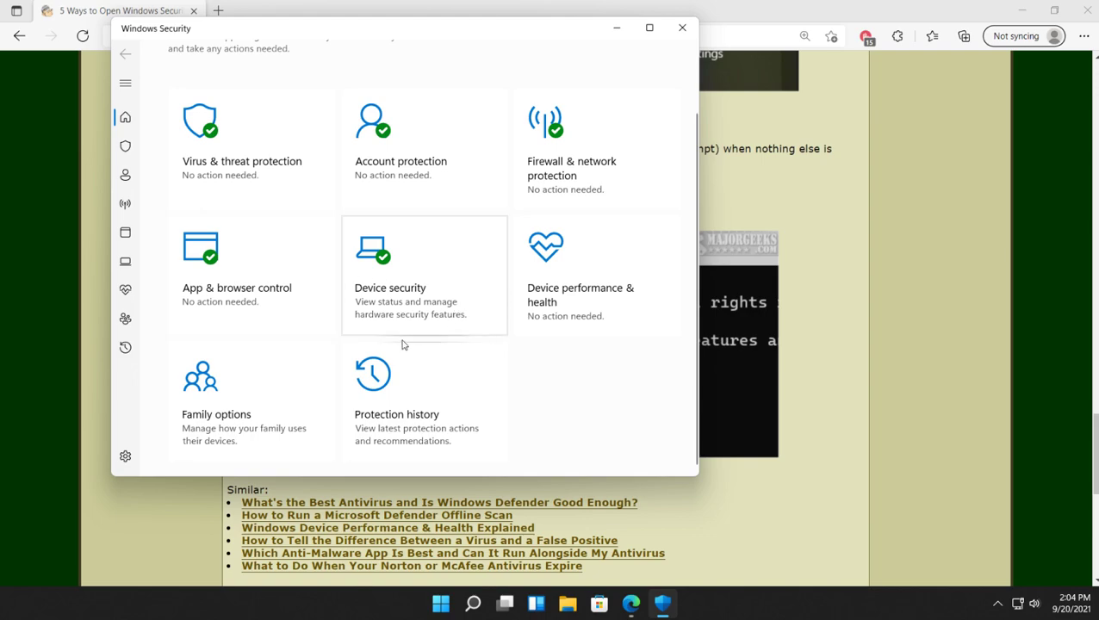
{"action": "left_click", "coordinate": [570, 286]}
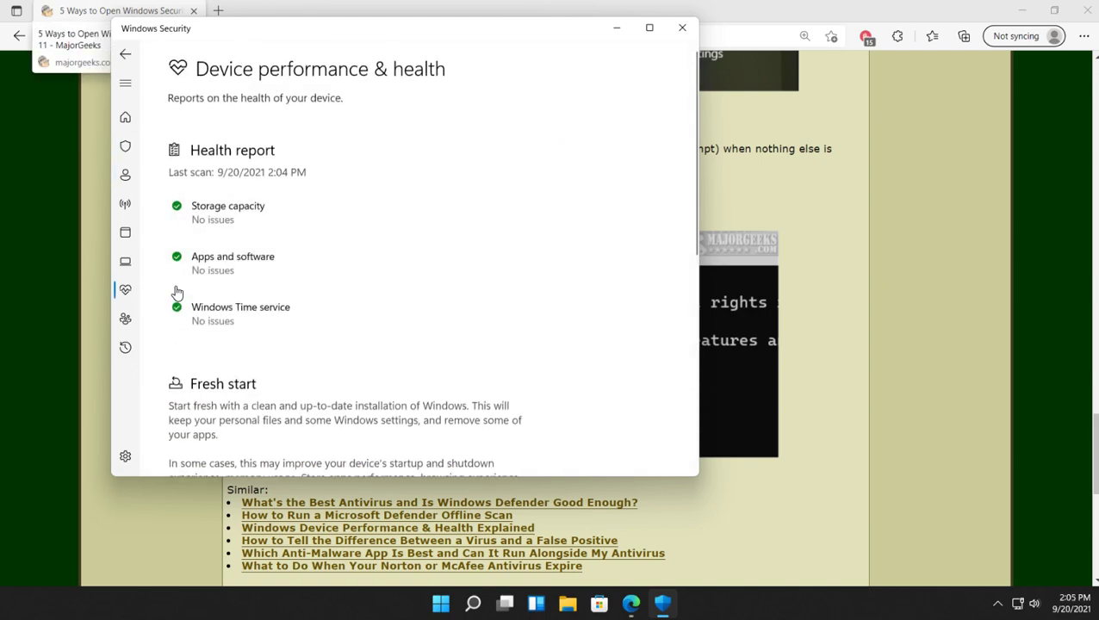
{"action": "left_click", "coordinate": [125, 55]}
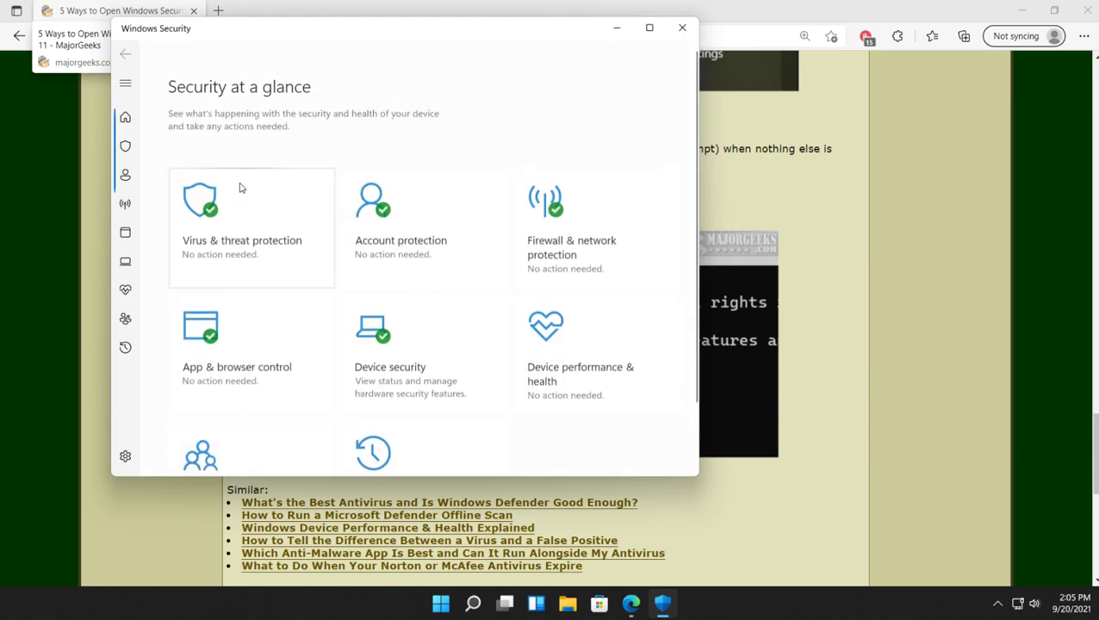
Close Windows Security and scroll back up to the article's title and header
{"action": "left_click", "coordinate": [682, 27]}
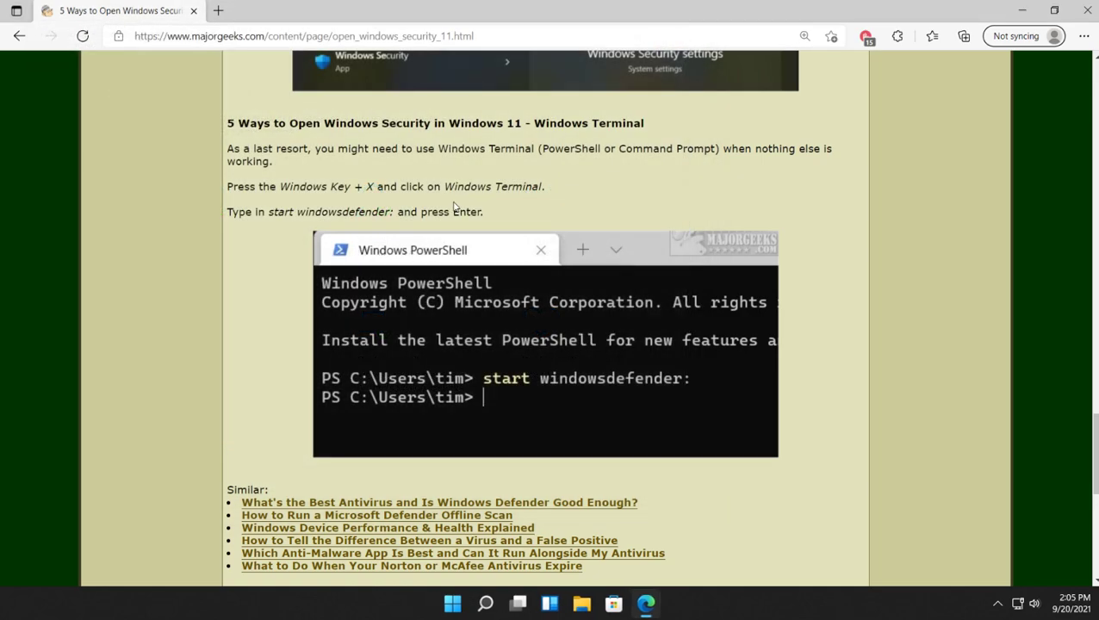
{"action": "scroll", "coordinate": [228, 215], "scroll_direction": "up", "scroll_amount": 15}
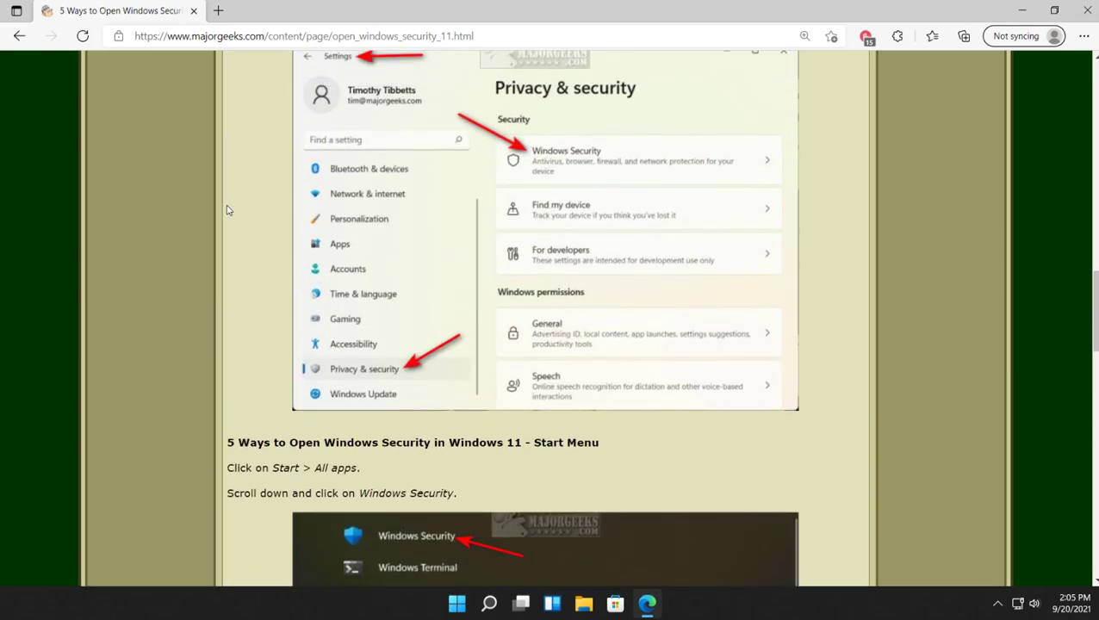
{"action": "scroll", "coordinate": [242, 232], "scroll_direction": "up", "scroll_amount": 4}
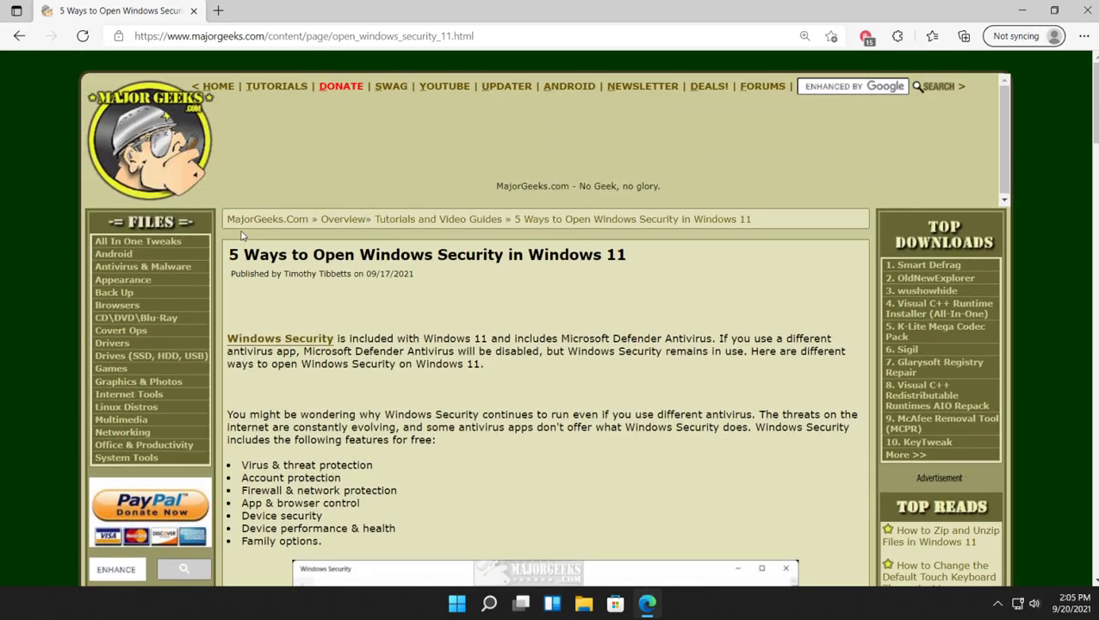